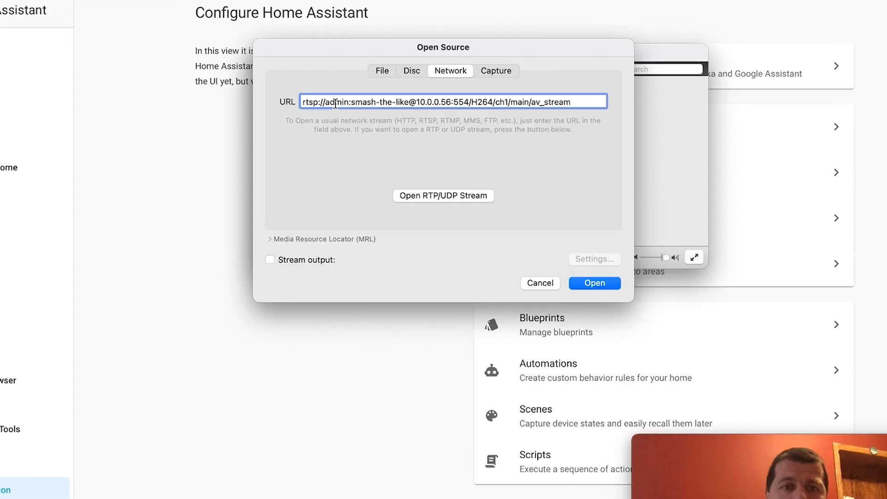
- Review the credentials, IP address, port and main-stream path in the camera's RTSP URL, and open the network stream
double_click(354, 93)
left_click(377, 92)
double_click(310, 141)
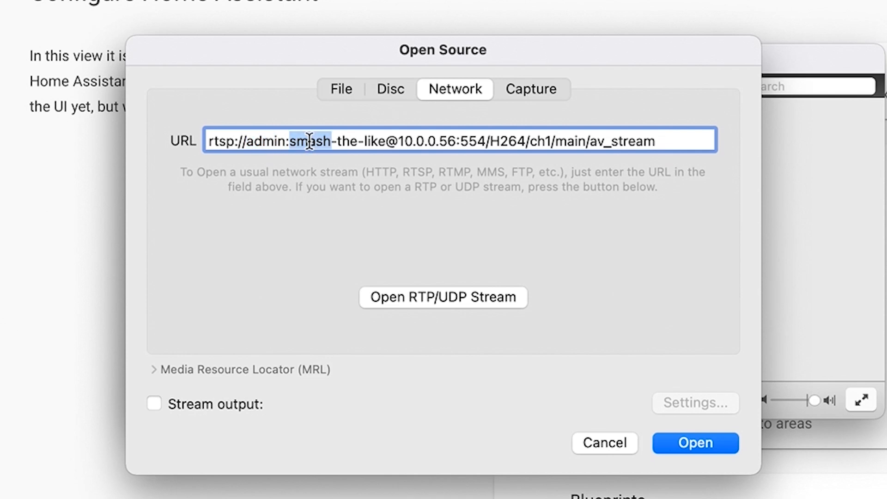
left_click_drag(383, 140, 291, 140)
double_click(420, 141)
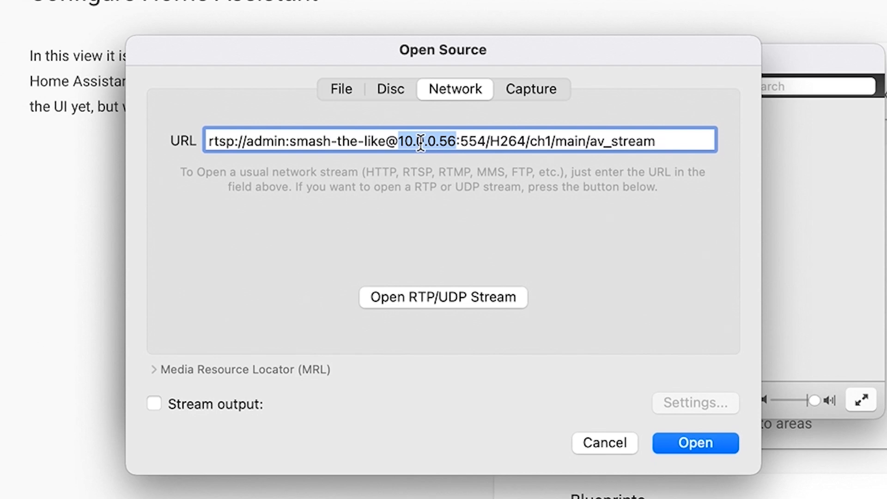
double_click(471, 141)
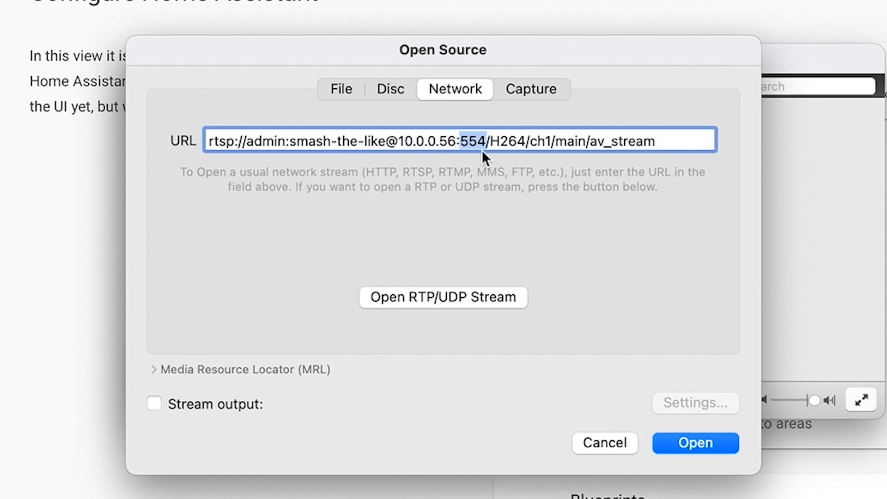
left_click_drag(493, 142, 633, 153)
double_click(576, 139)
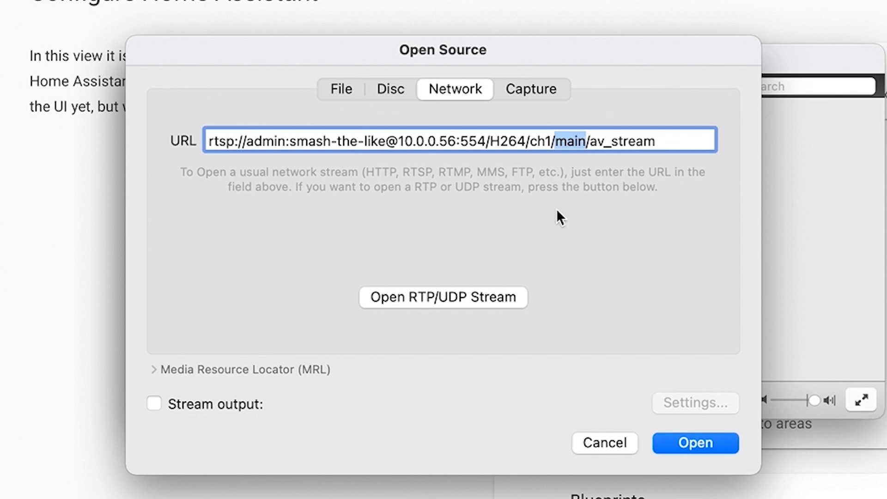
left_click(686, 441)
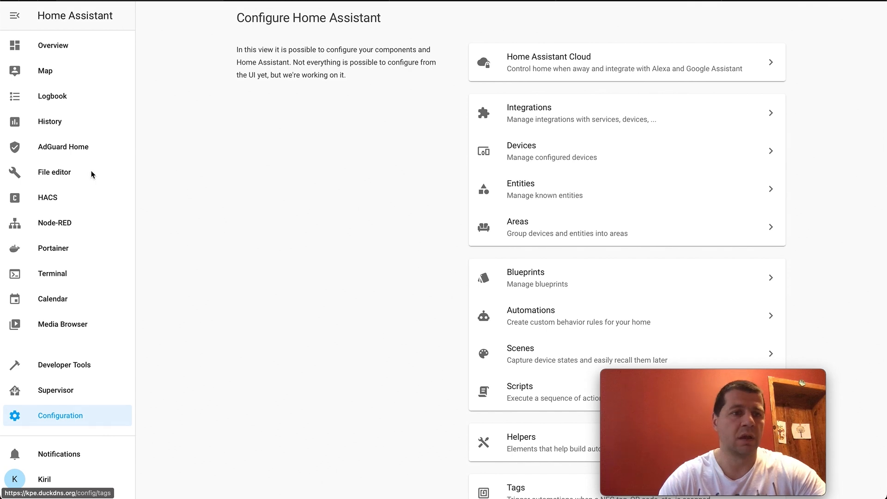
- Switch to Home Assistant's File editor with configuration.yaml open for editing
left_click(59, 173)
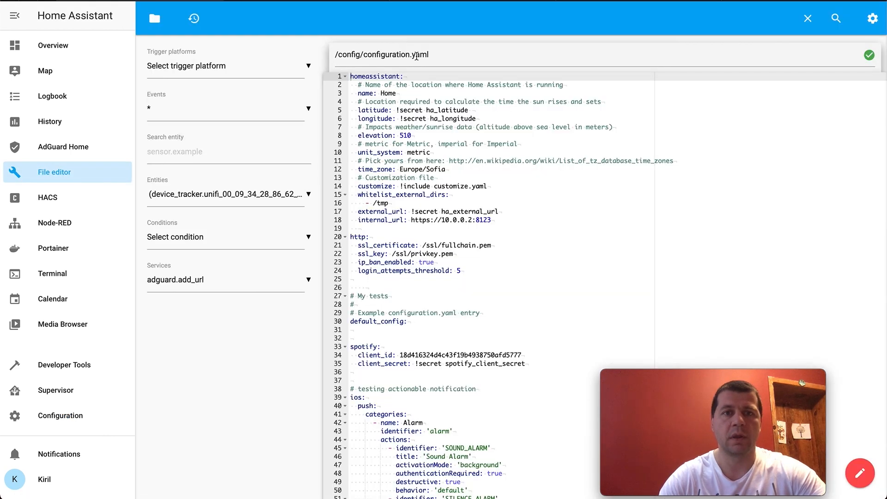
scroll(453, 209, "down", 3)
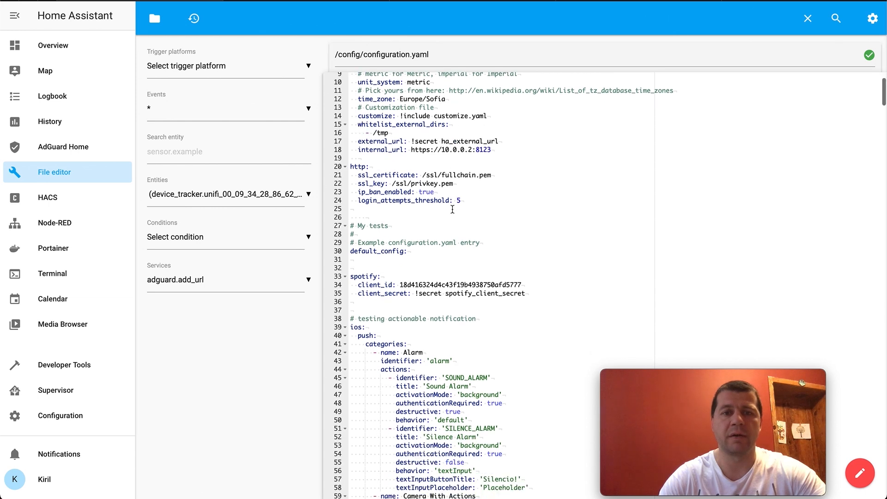
right_click(453, 208)
- Search configuration.yaml for "camera", and refine the search to "camera:" to locate the cameras section
left_click(835, 18)
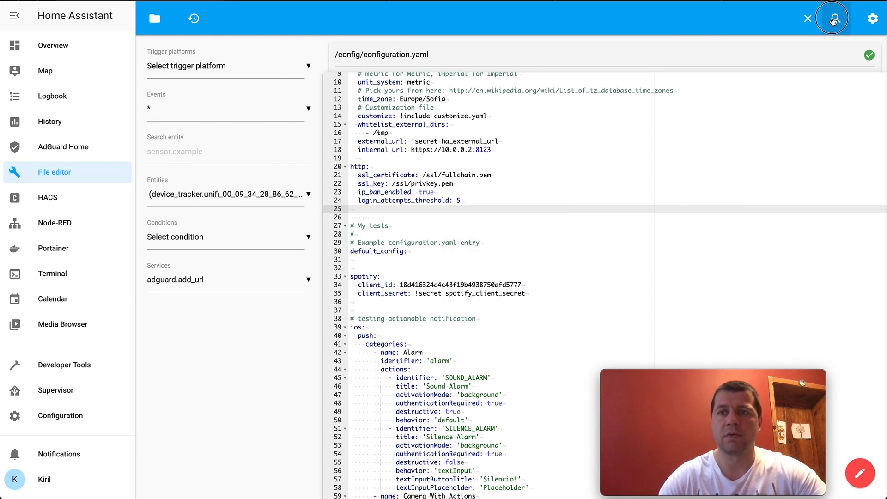
left_click(836, 18)
left_click(736, 83)
type("cam")
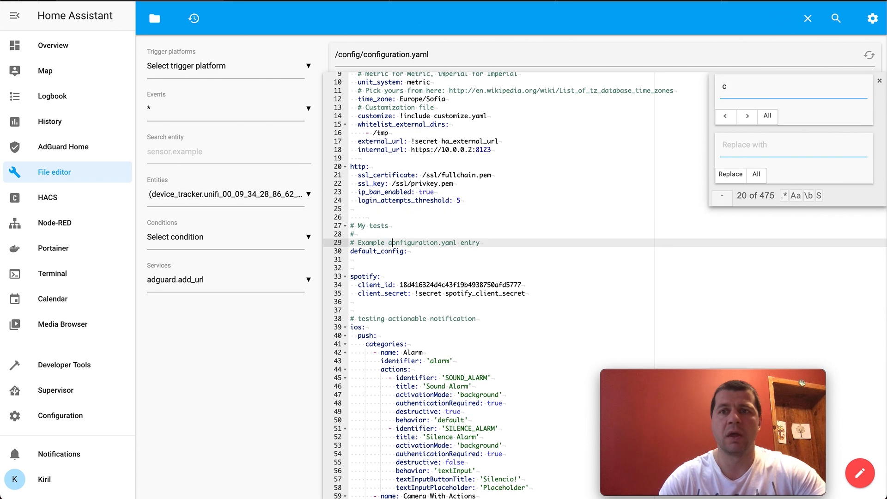
left_click(743, 93)
type("amera")
key("Return")
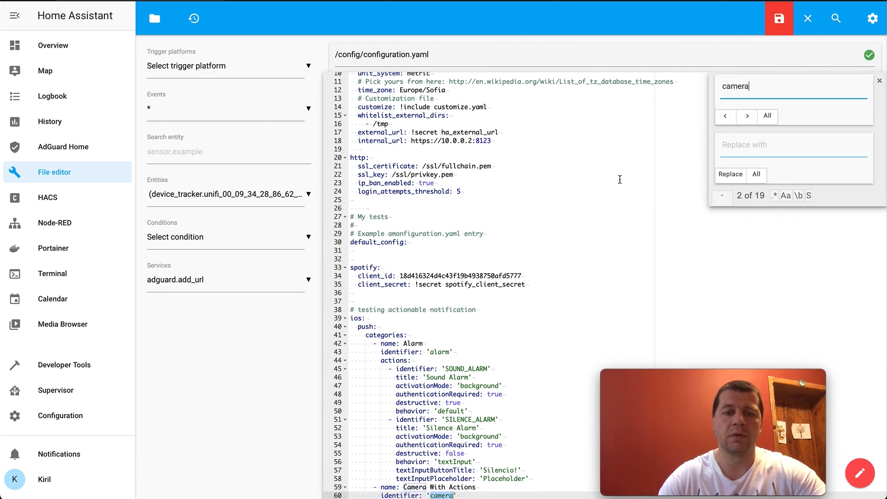
left_click(747, 115)
left_click(757, 86)
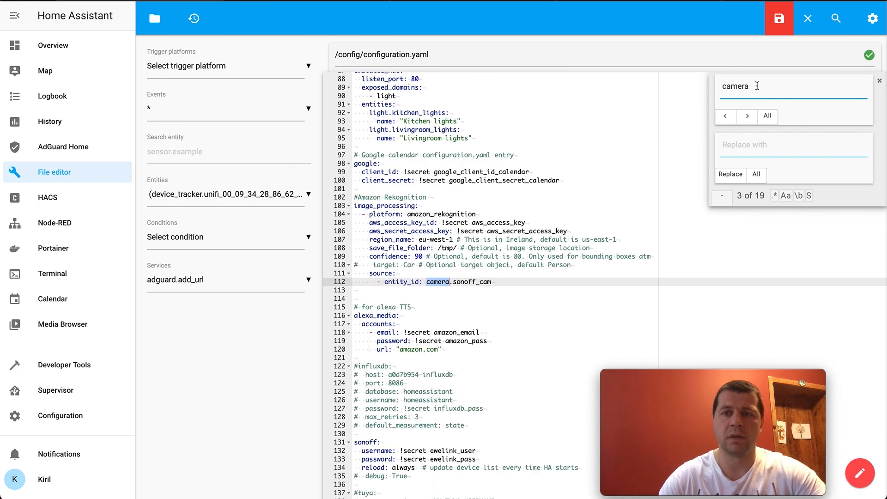
type(":")
left_click(584, 250)
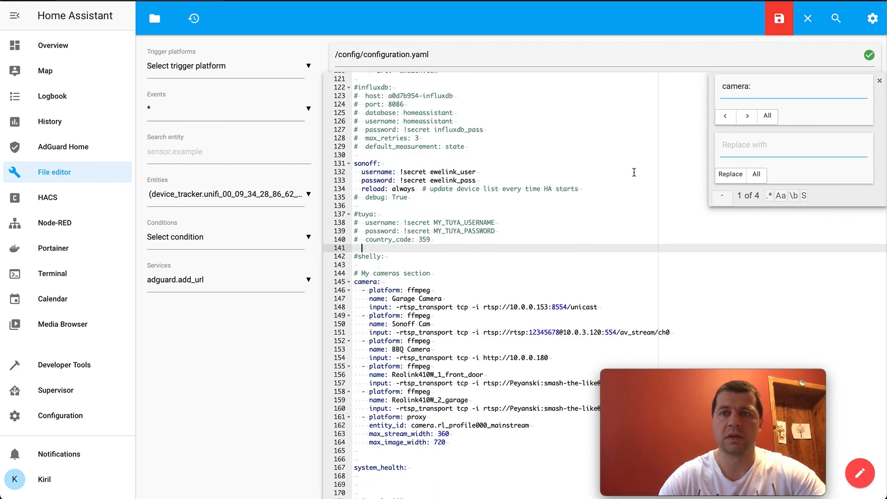
- Paste ffmpeg entries ANNKE_NC400_sub and Reolink410W_1_main, including RTSP input URLs with the camera password, below max_image_width: 720 in the cameras section
scroll(634, 172, "down", 4)
scroll(508, 231, "up", 1)
left_click(454, 287)
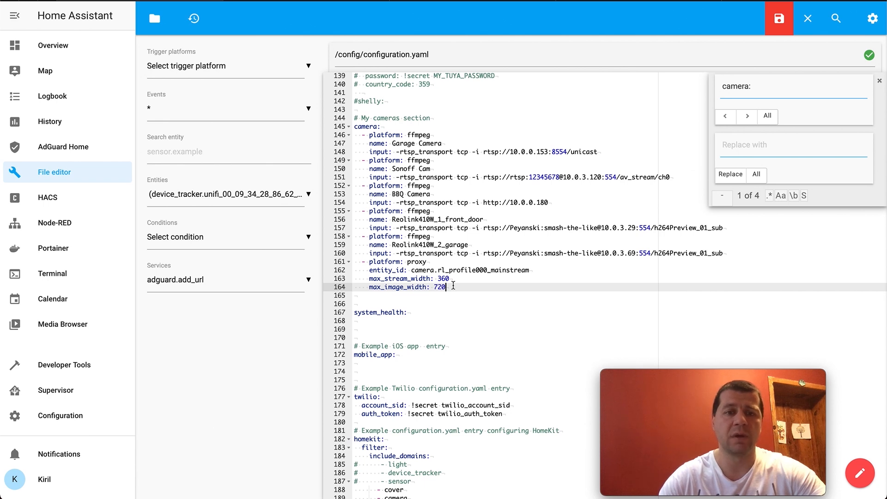
key("Return")
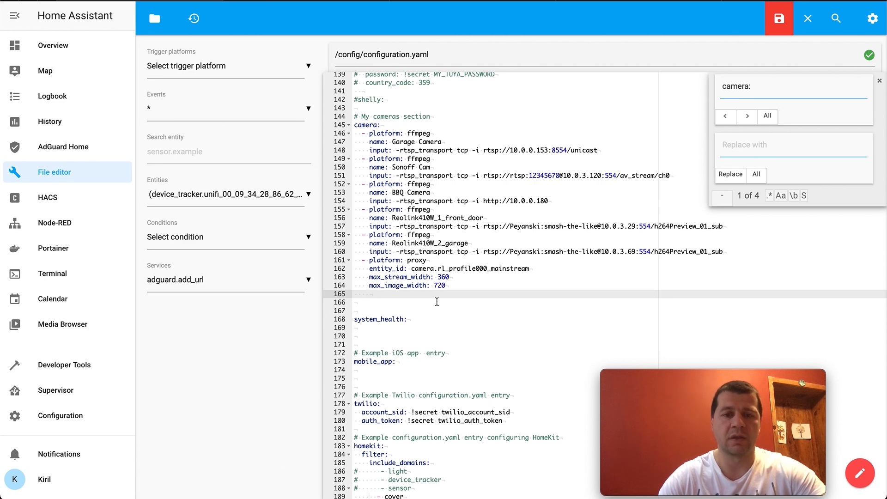
key("ctrl+v")
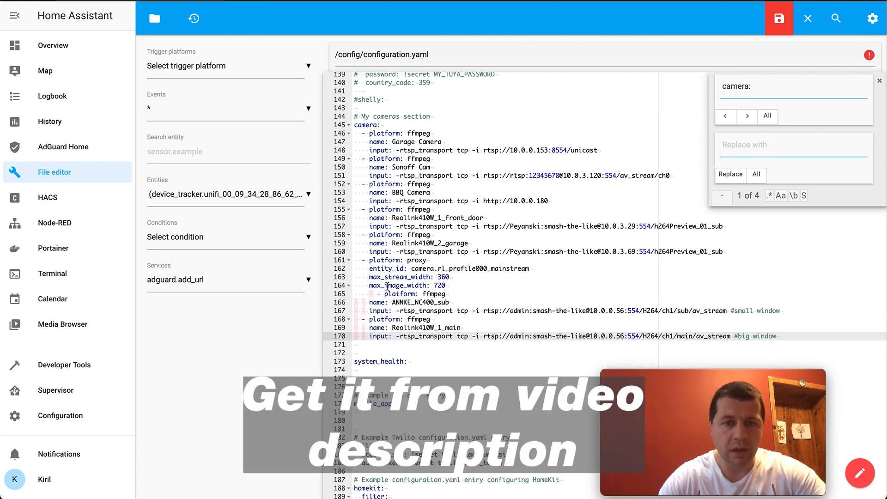
- Align the first pasted "- platform: ffmpeg" line with the other camera entries and save configuration.yaml
left_click(381, 293)
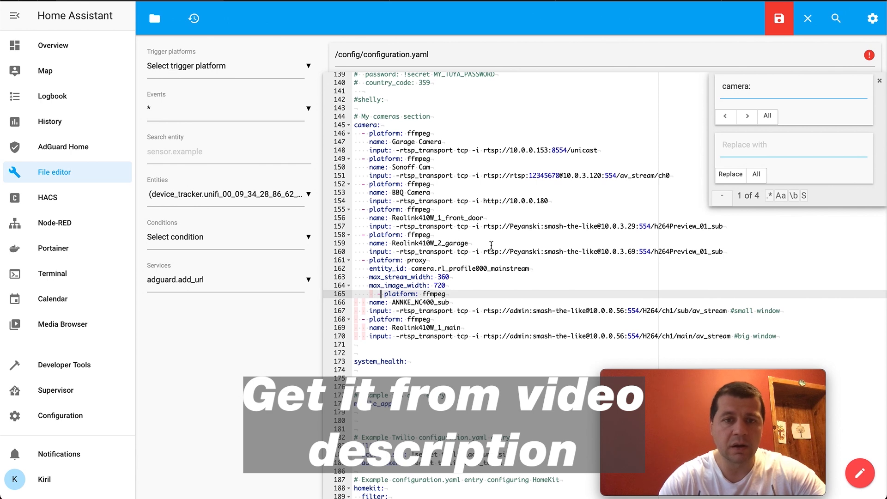
key("BackSpace")
key("BackSpace")
key("BackSpace")
key("BackSpace")
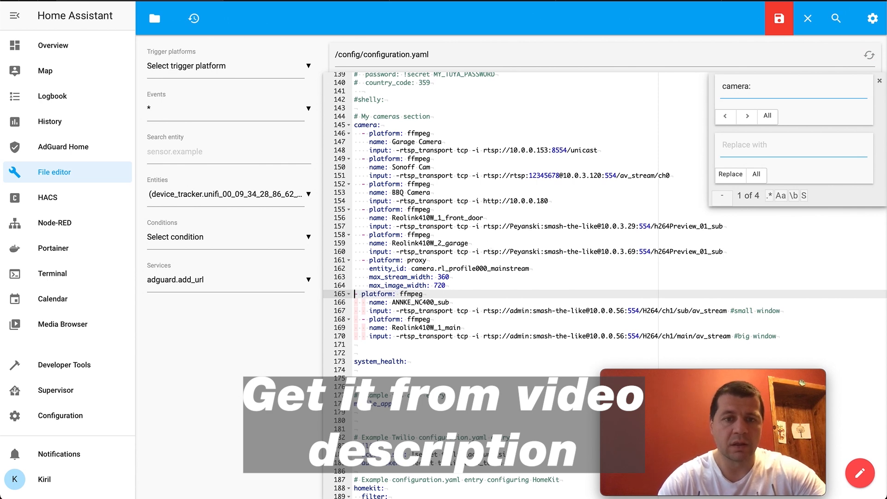
key("Down")
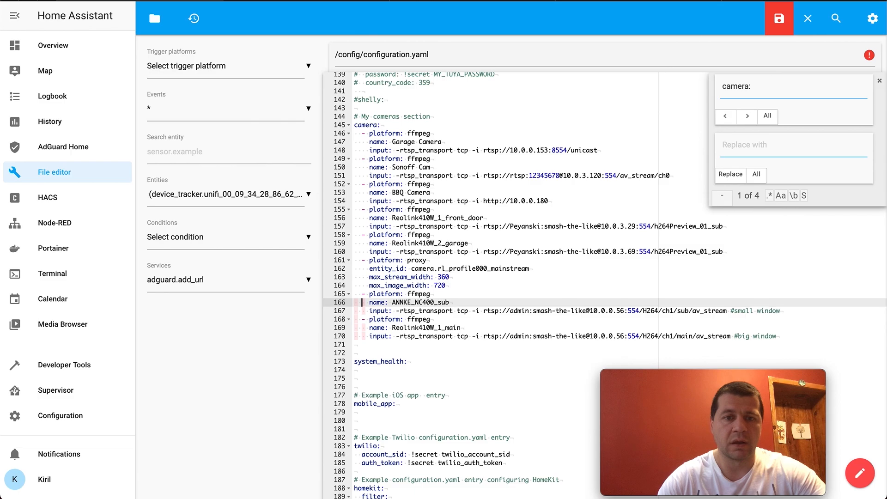
key("ctrl+s")
- Compare the sub and main stream paths in the two newly added camera entries
left_click_drag(382, 279, 467, 296)
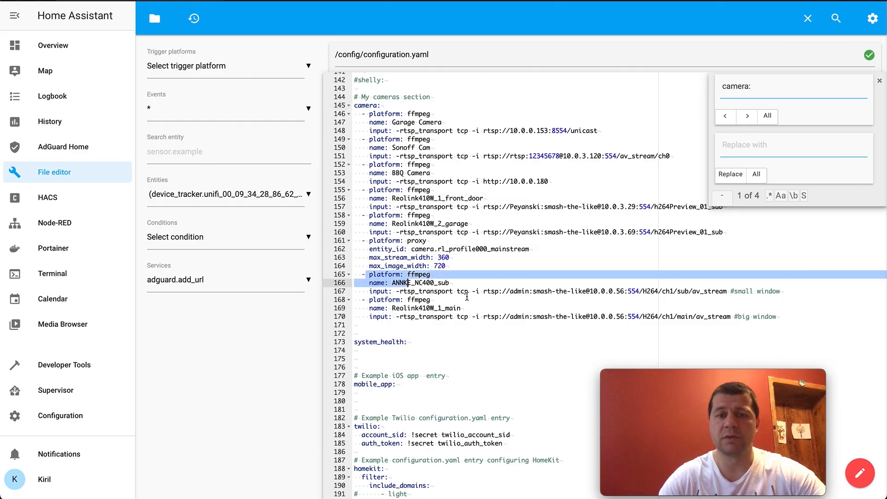
double_click(679, 291)
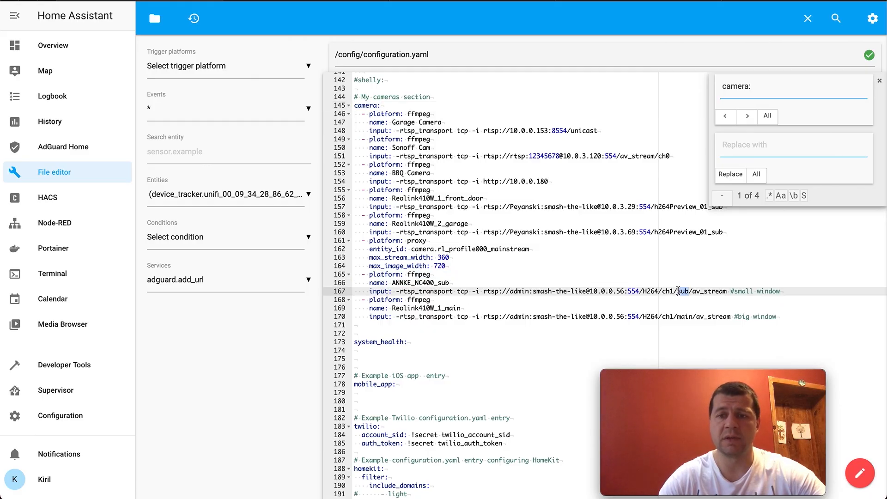
double_click(679, 316)
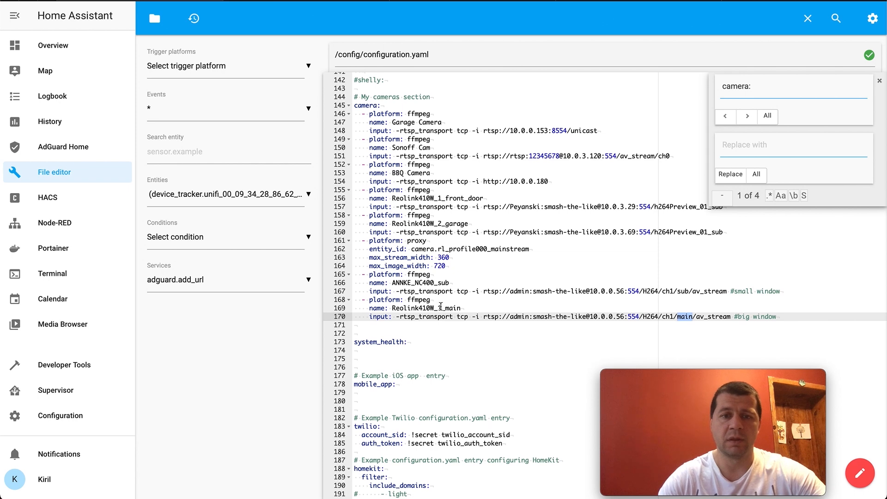
- Rename the second added camera entry ANNKE_NC400_main, reusing the first entry's name, and save the file
left_click_drag(453, 282, 390, 283)
key("ctrl+c")
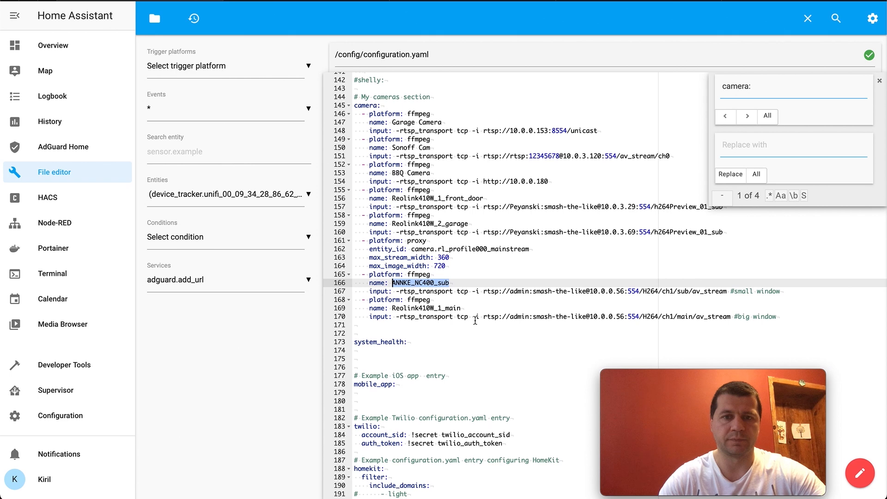
left_click_drag(463, 308, 391, 308)
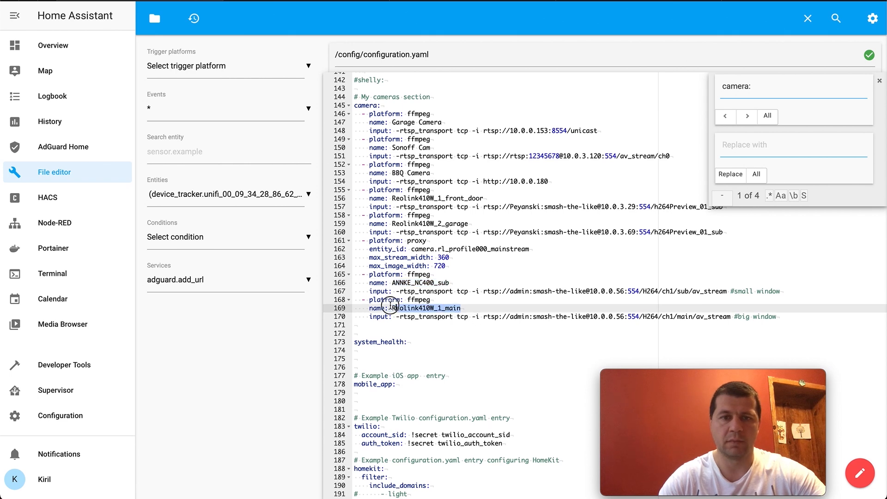
key("ctrl+v")
key("BackSpace")
key("BackSpace")
key("BackSpace")
type("m")
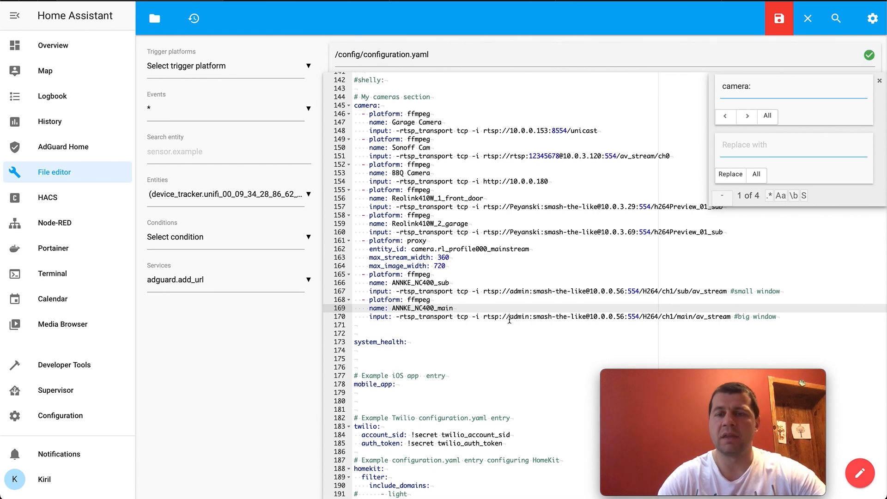
left_click(772, 20)
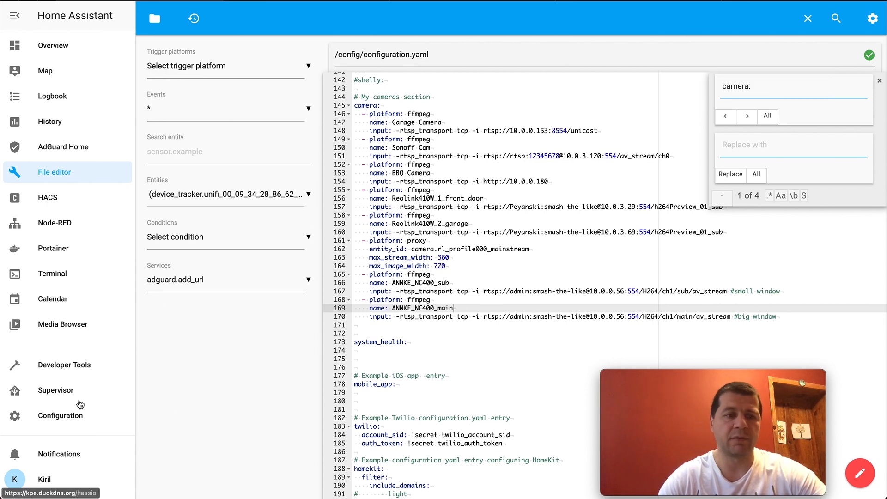
- Validate the configuration in Server Controls and restart Home Assistant
left_click(73, 415)
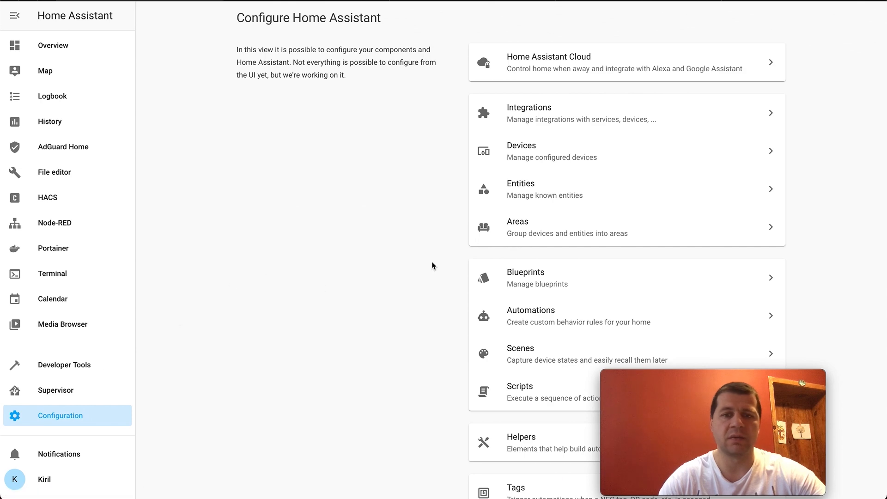
scroll(518, 277, "down", 5)
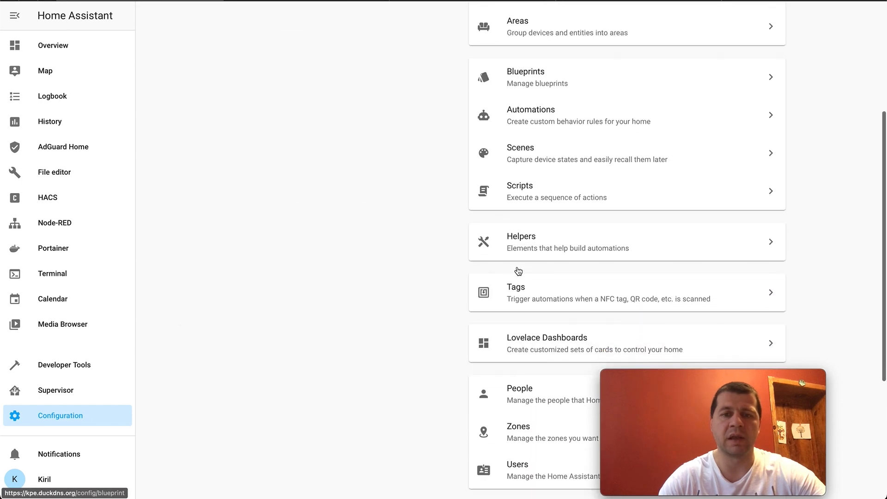
scroll(519, 271, "down", 5)
scroll(517, 268, "up", 8)
scroll(517, 268, "down", 8)
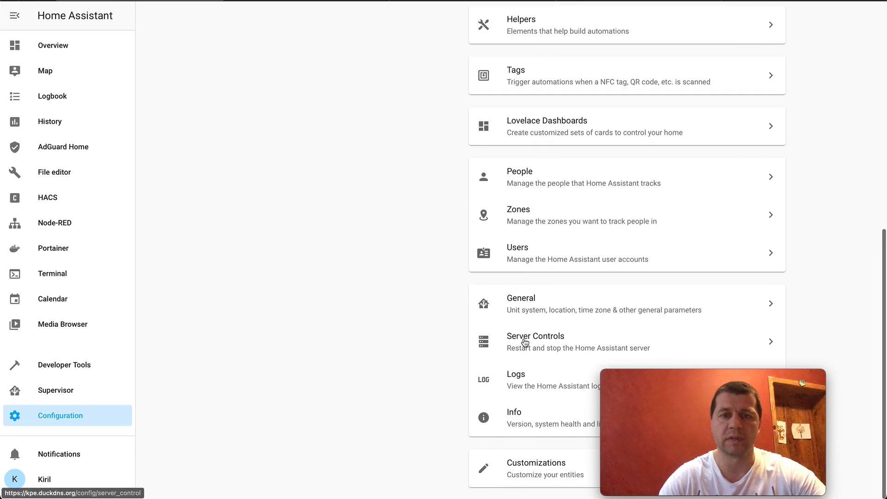
left_click(525, 342)
left_click(621, 180)
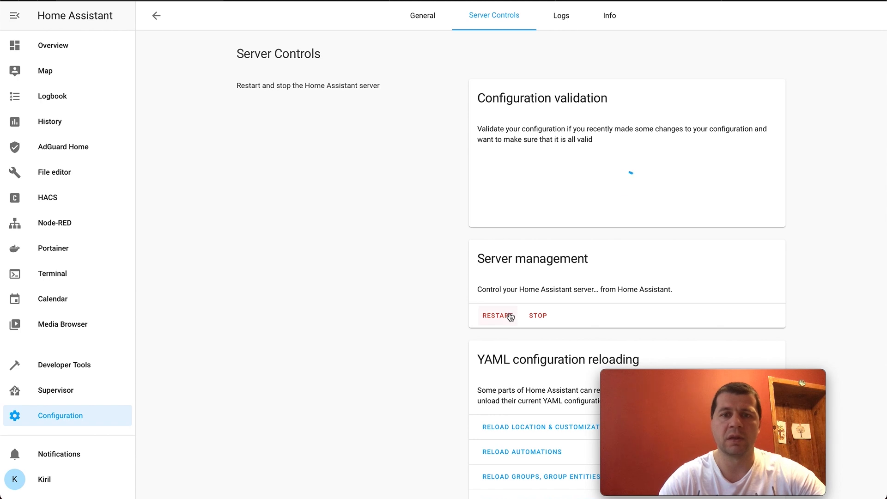
left_click(498, 317)
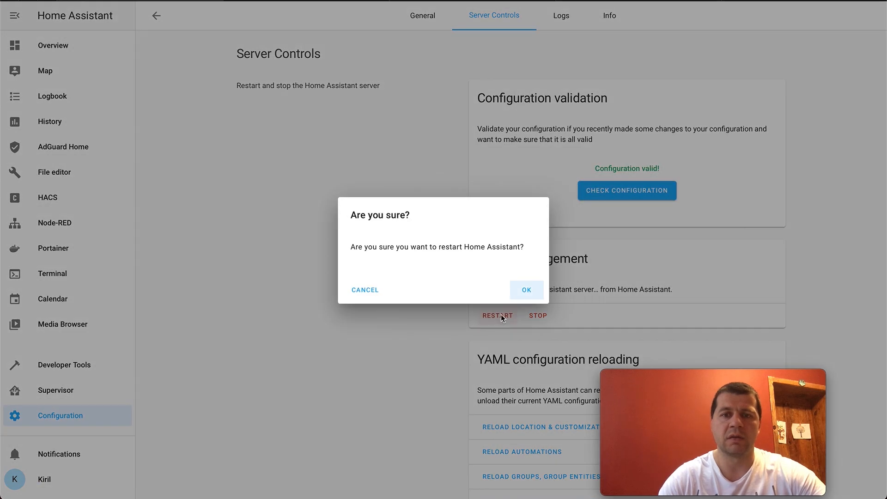
left_click(528, 292)
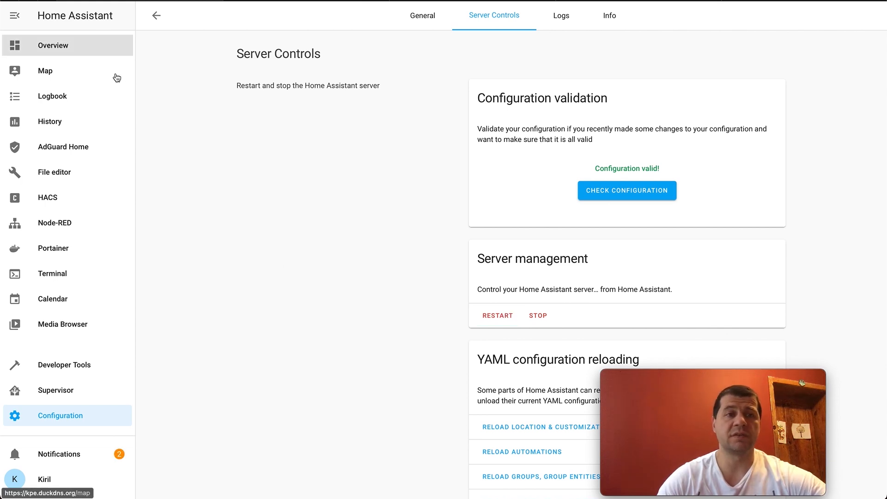
- Open the Overview dashboard's Test view and put the dashboard into edit mode
left_click(59, 51)
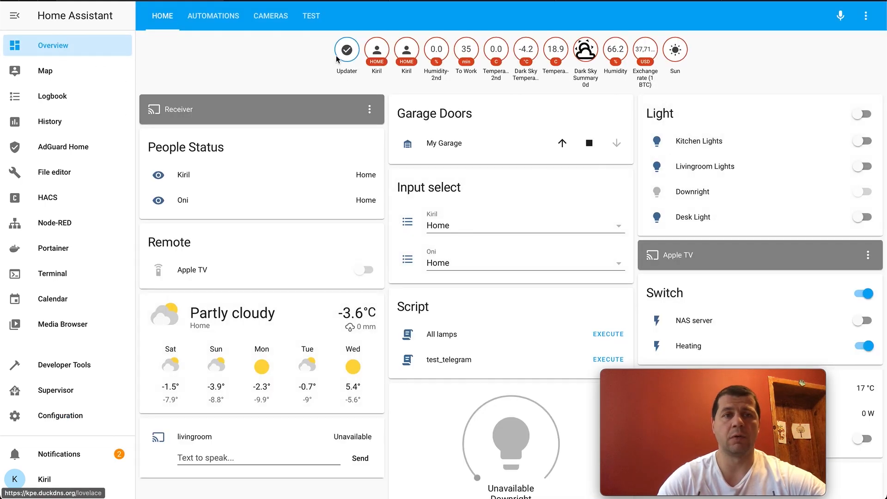
left_click(312, 19)
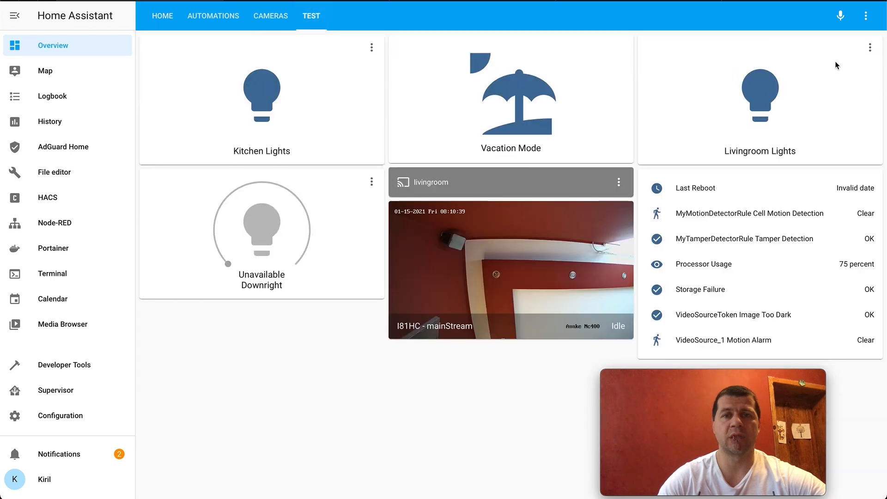
left_click(867, 17)
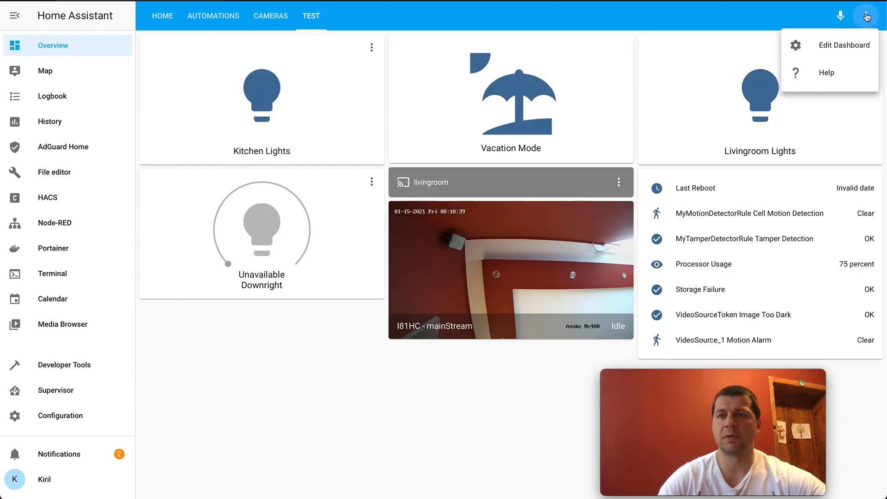
left_click(845, 46)
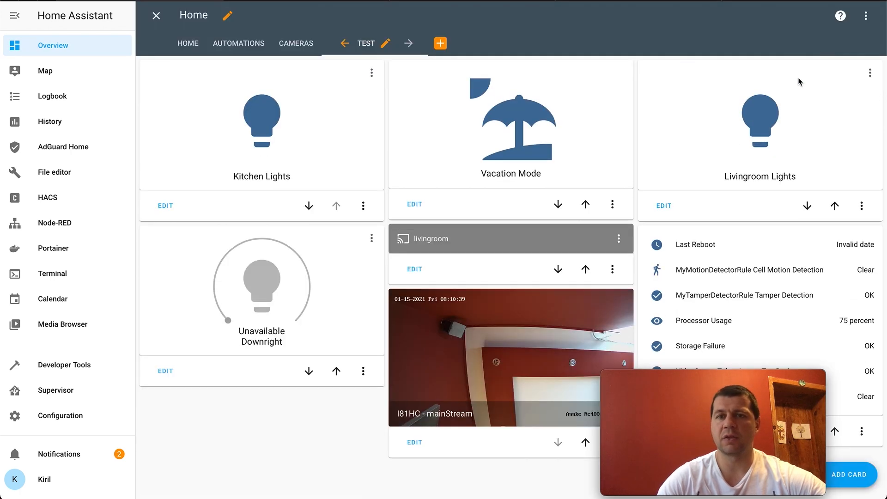
- Add the suggested camera card for the ANNKE_NC400_main entity to the test view, finding the entity by searching for "annke"
left_click(853, 476)
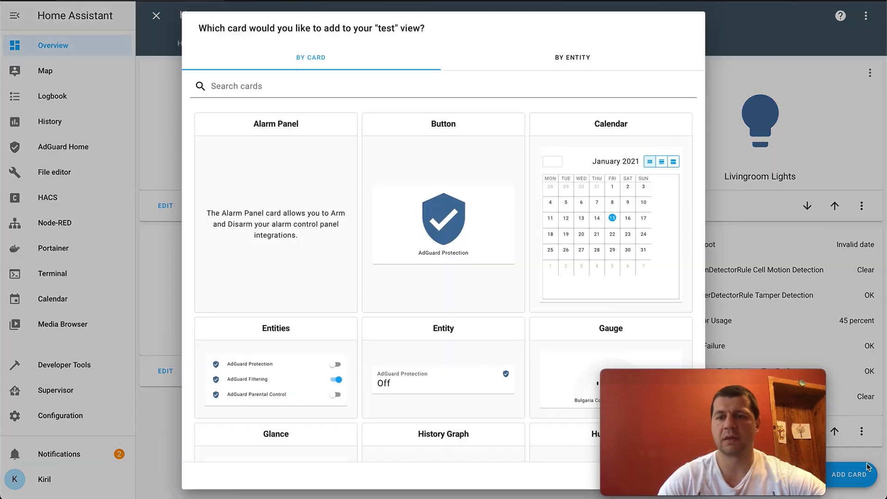
left_click(525, 57)
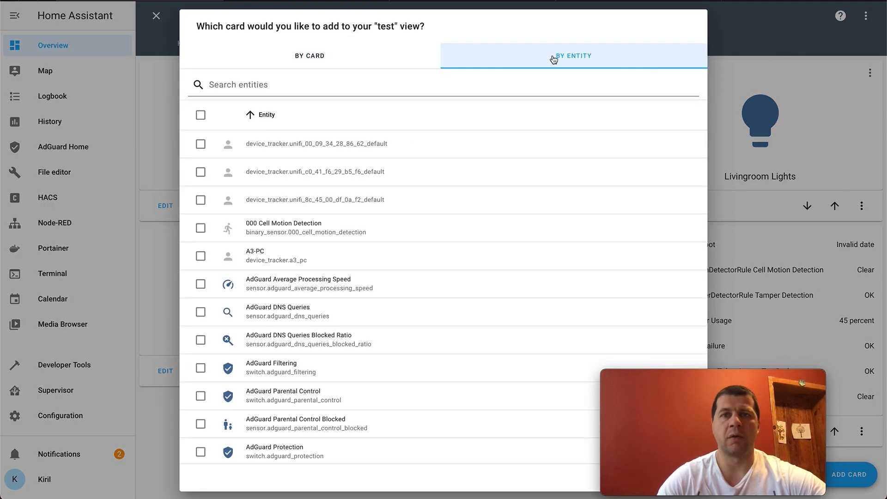
left_click(300, 88)
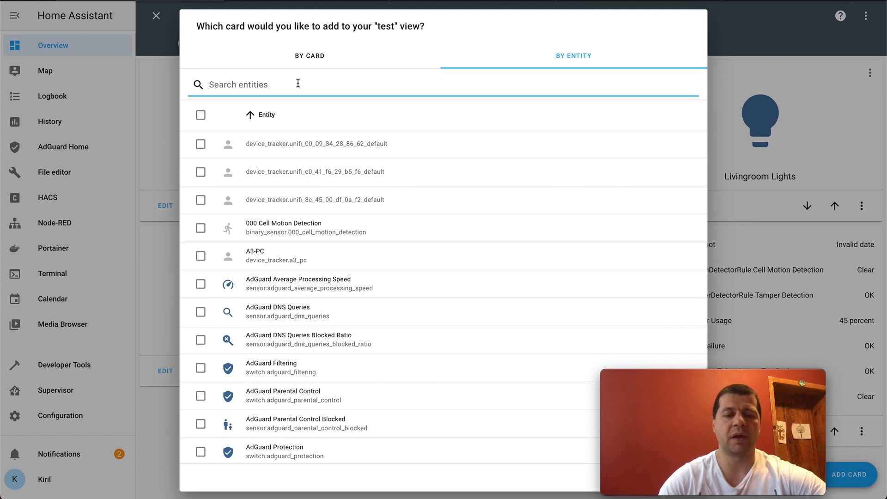
type("annke")
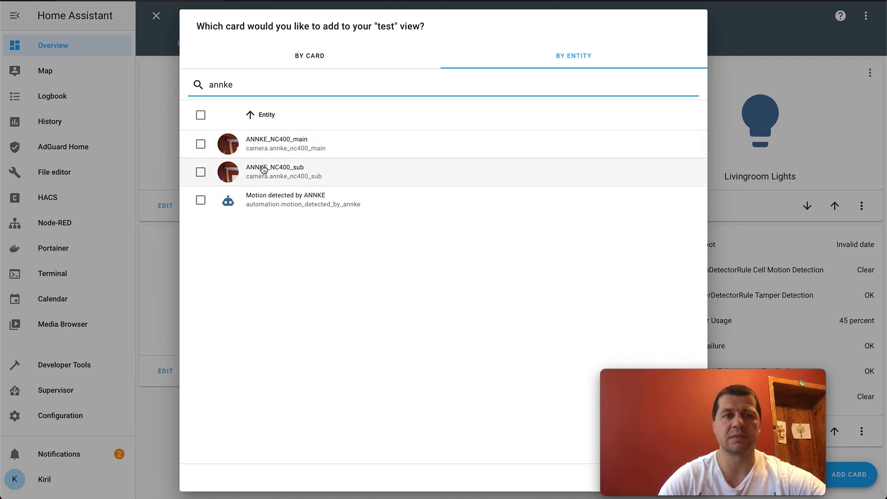
left_click(202, 146)
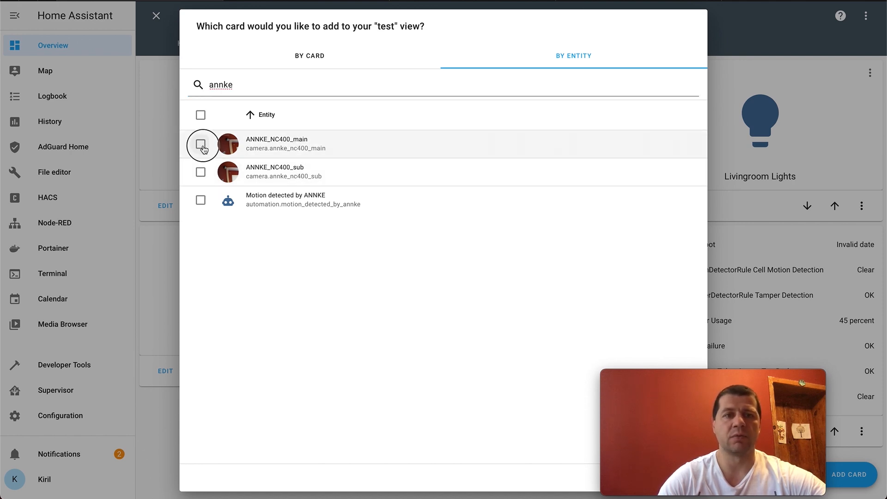
left_click_drag(644, 379, 660, 342)
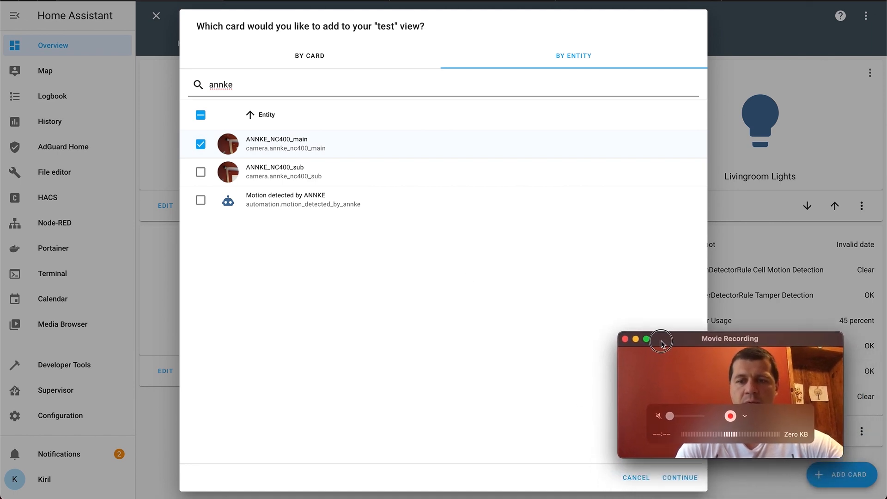
left_click(680, 478)
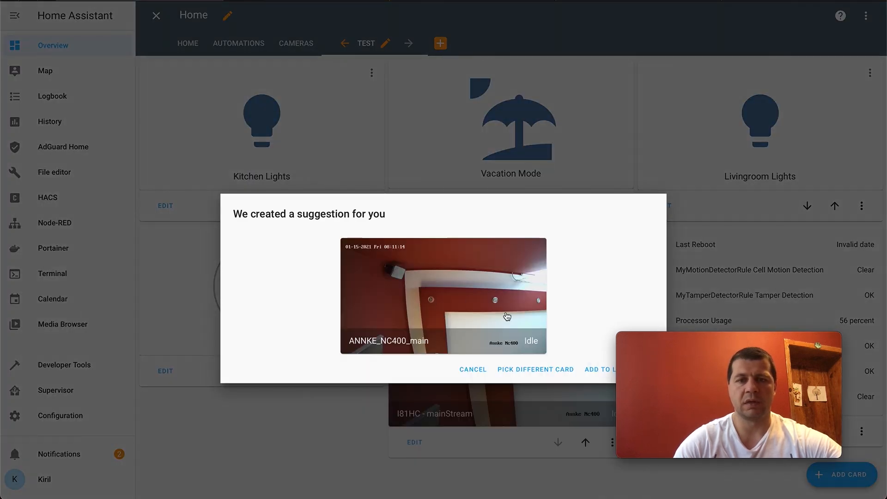
left_click(600, 370)
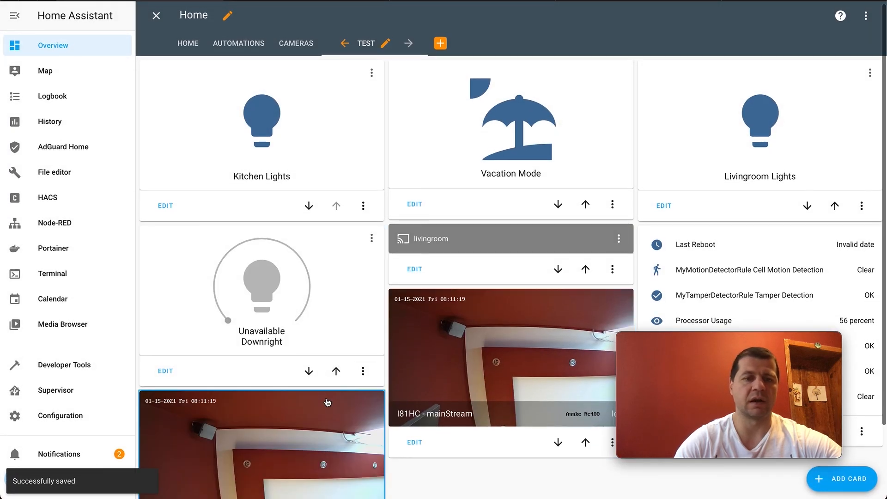
- View the live stream of the new ANNKE_NC400_main card and close it again
scroll(327, 402, "down", 2)
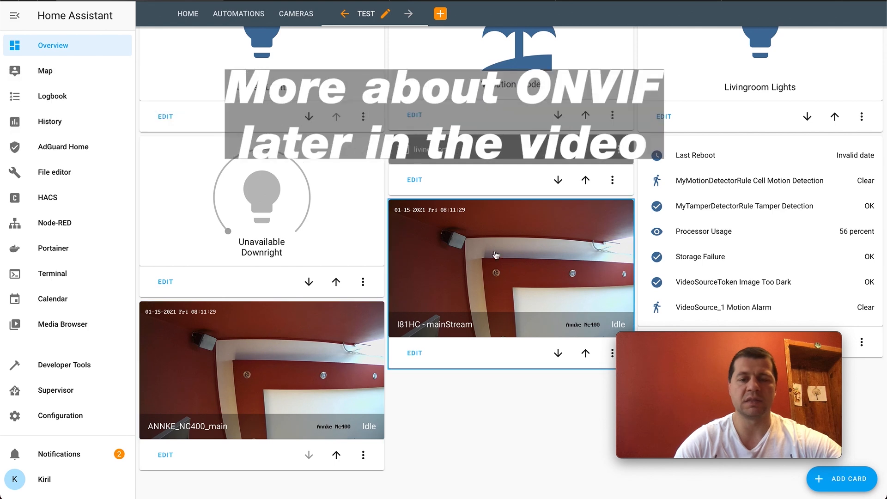
left_click(300, 372)
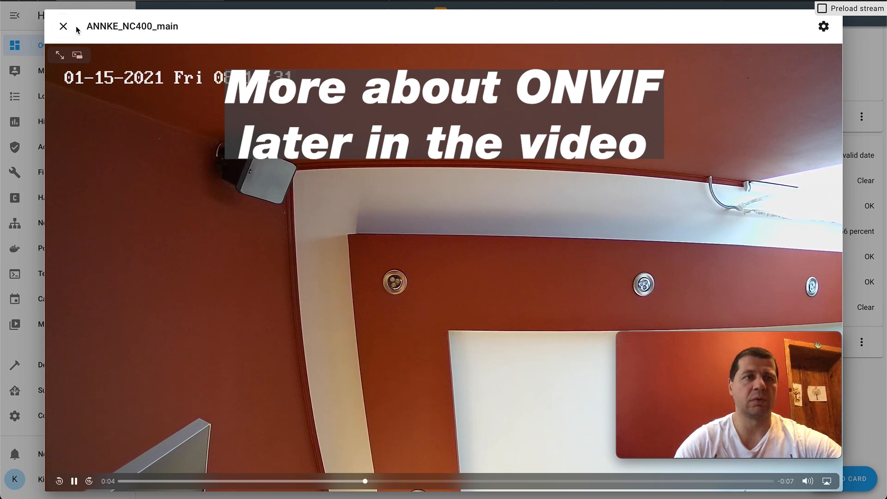
left_click(64, 26)
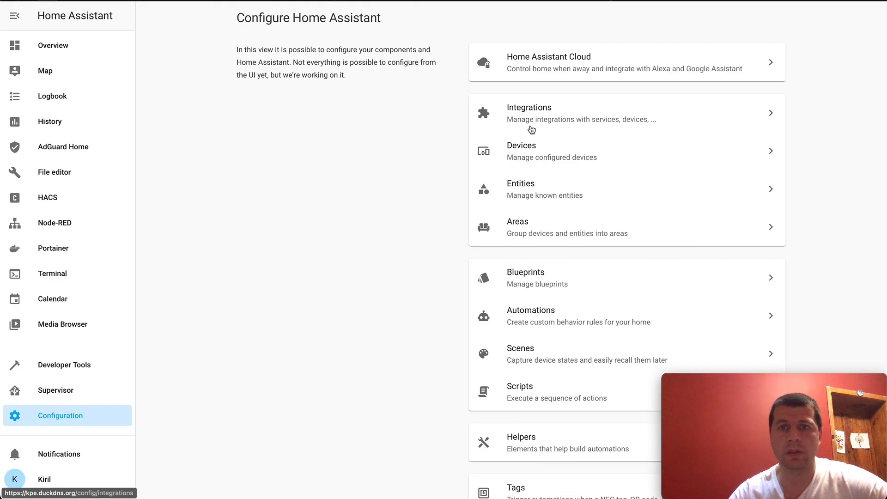
- Start setting up a new ONVIF integration from the Integrations configuration page
left_click(549, 116)
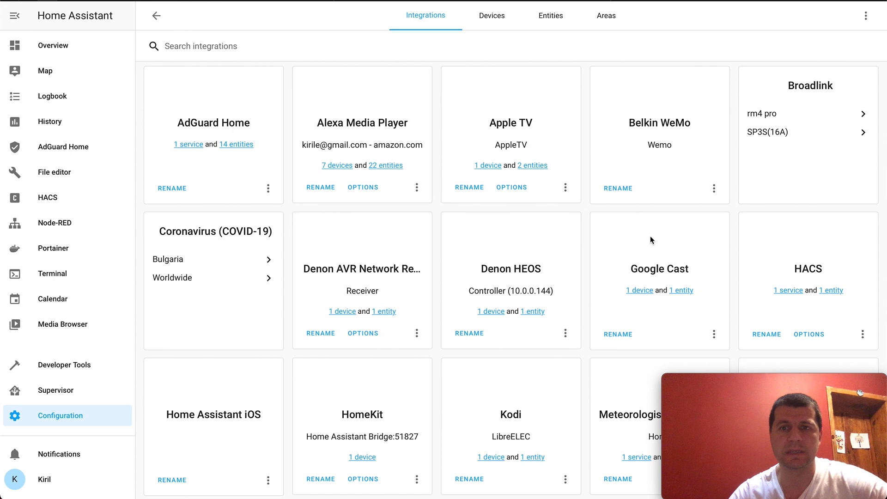
left_click_drag(720, 384, 704, 302)
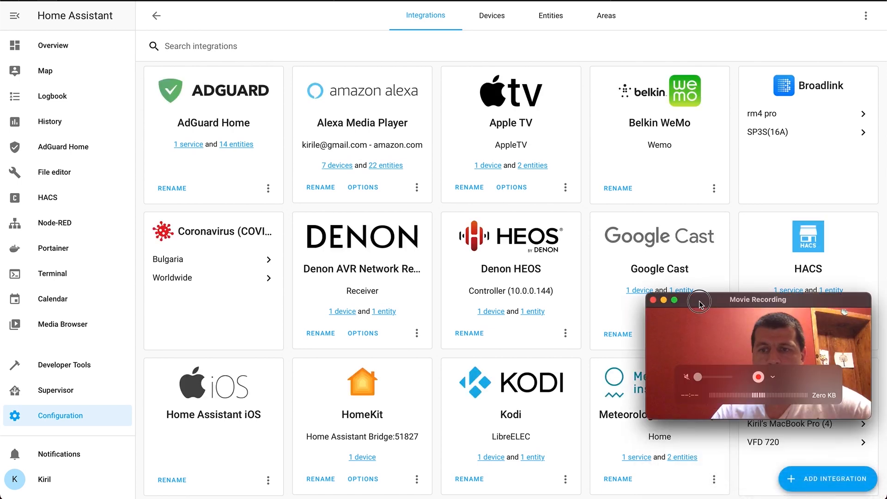
left_click(819, 482)
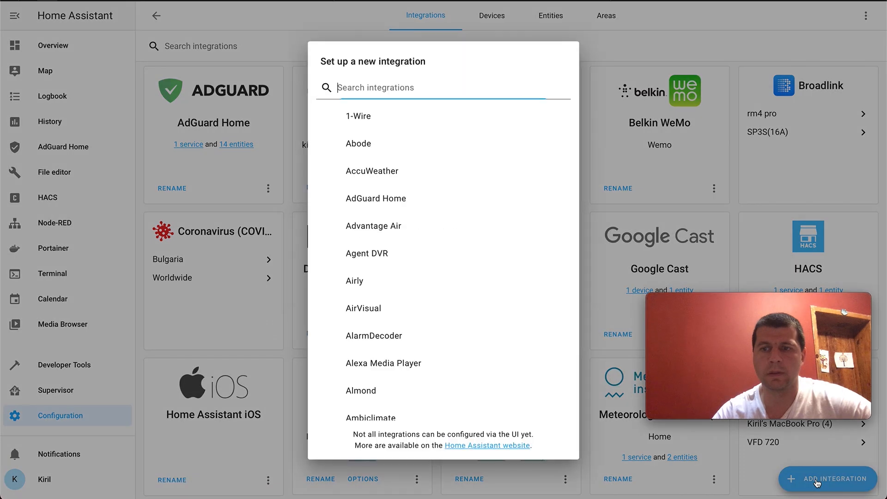
left_click(430, 87)
type("ON")
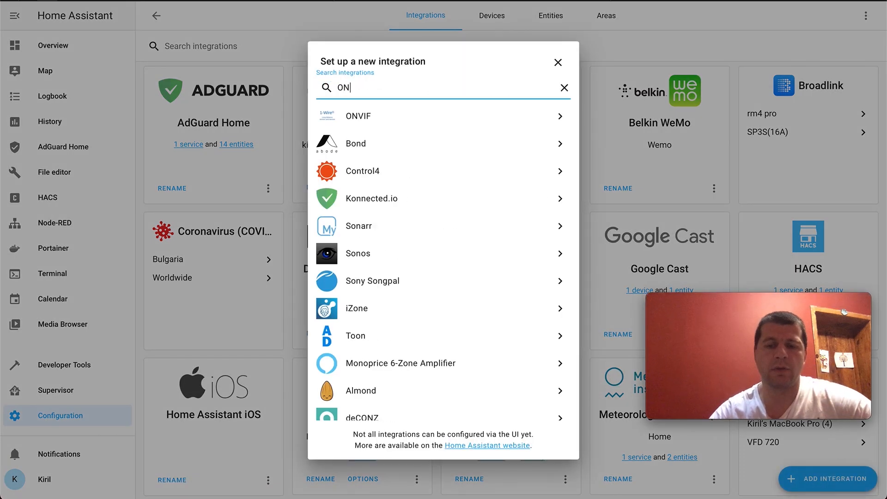
type("VIF")
left_click(389, 121)
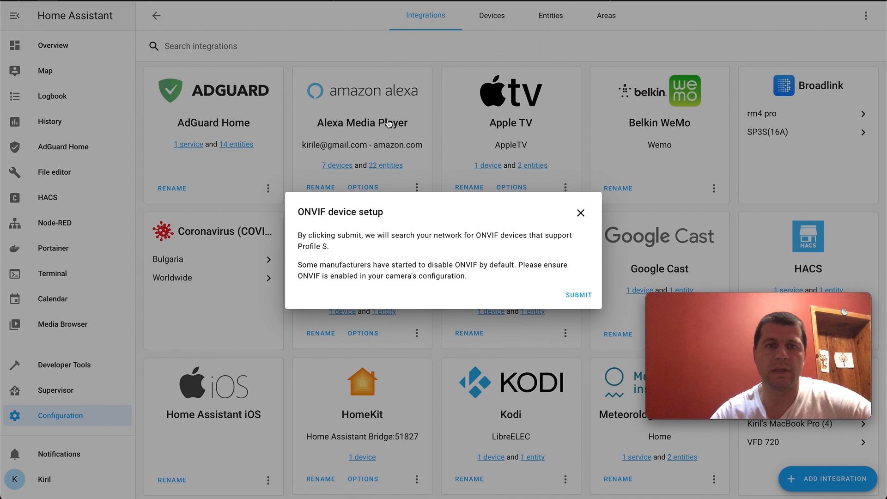
- Search the network for ONVIF devices and choose the discovered I81HC (10.0.0.56) for setup
left_click(578, 296)
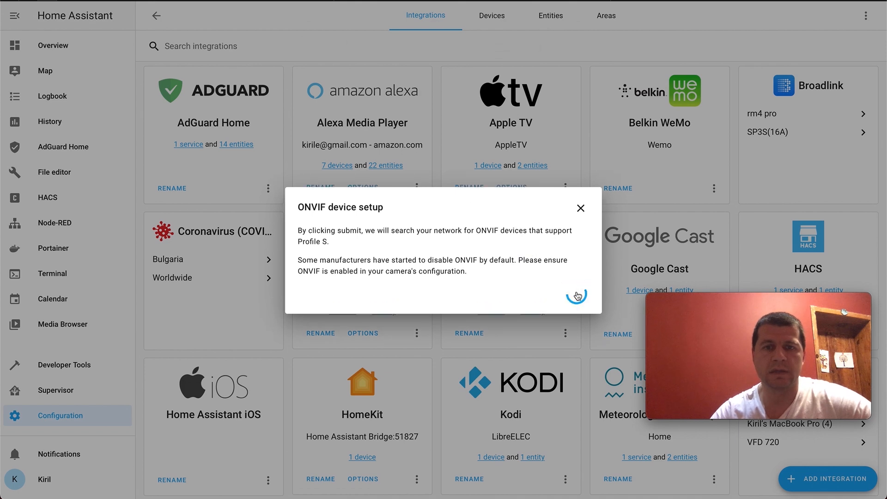
left_click(530, 263)
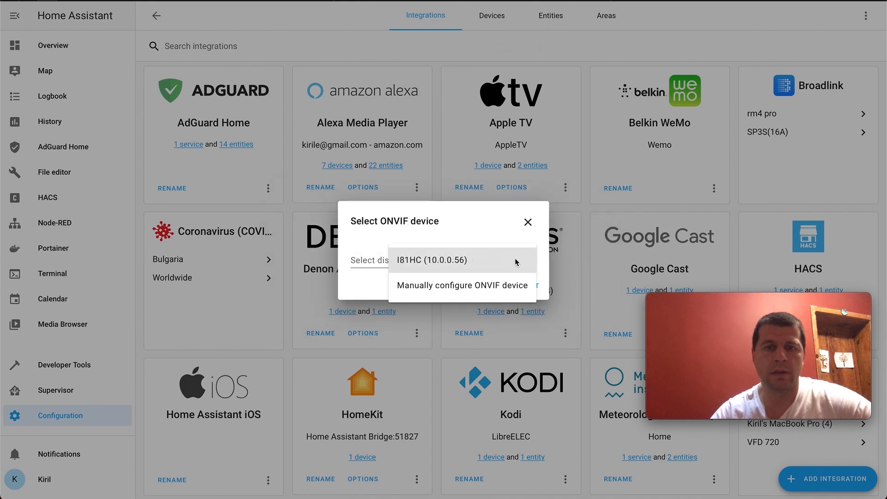
left_click(483, 264)
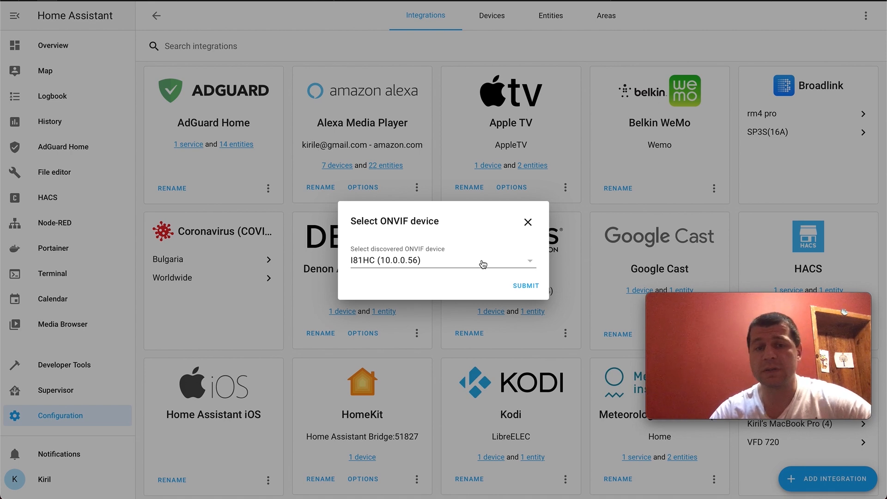
left_click(520, 285)
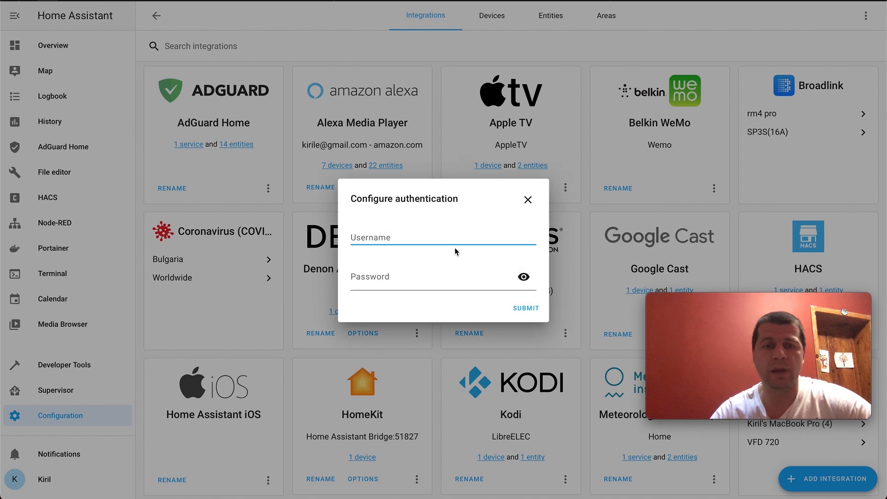
- Authenticate the ONVIF device with the username smash-the-like and the camera's password, and finish the setup without assigning an area
type("smash")
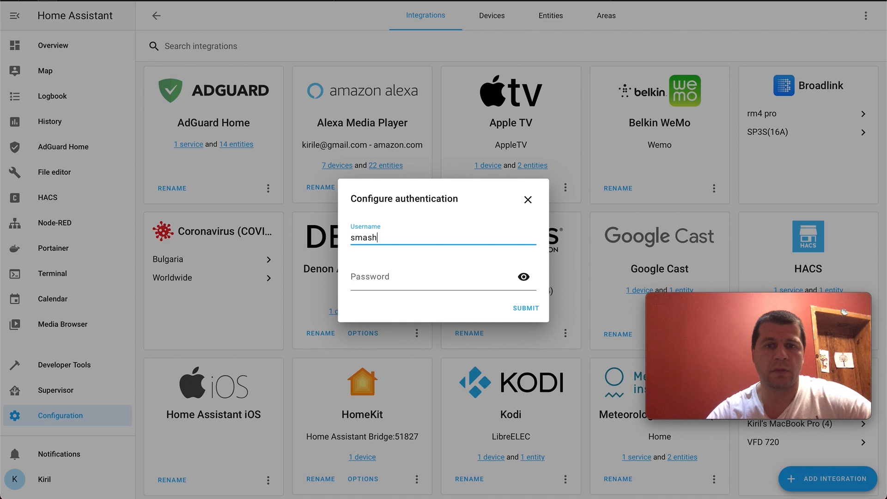
type("-the-like")
key("Tab")
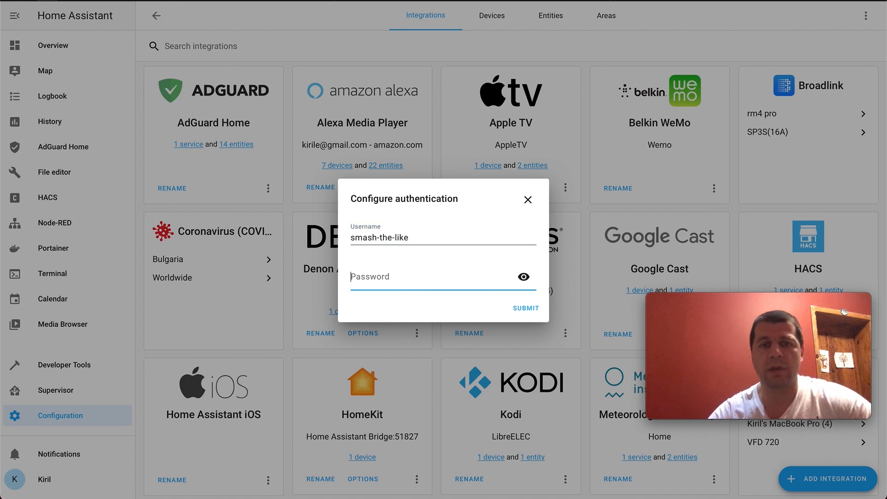
type("•")
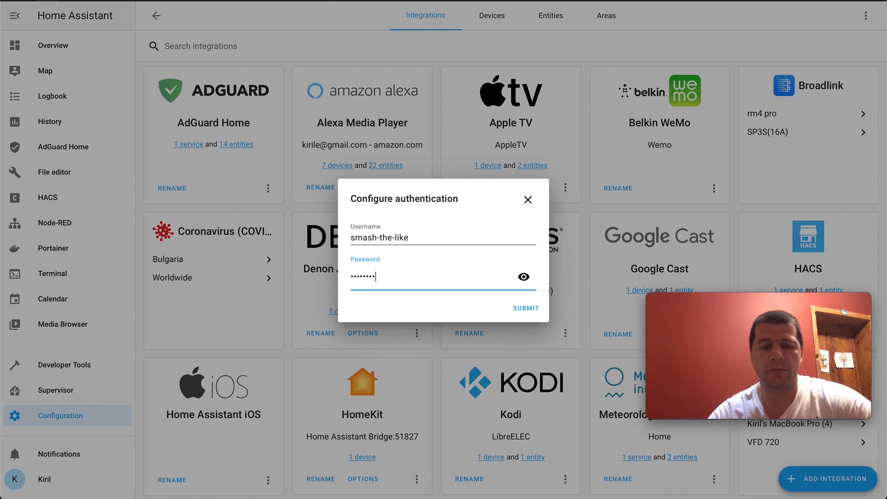
type("•••••••")
left_click(529, 308)
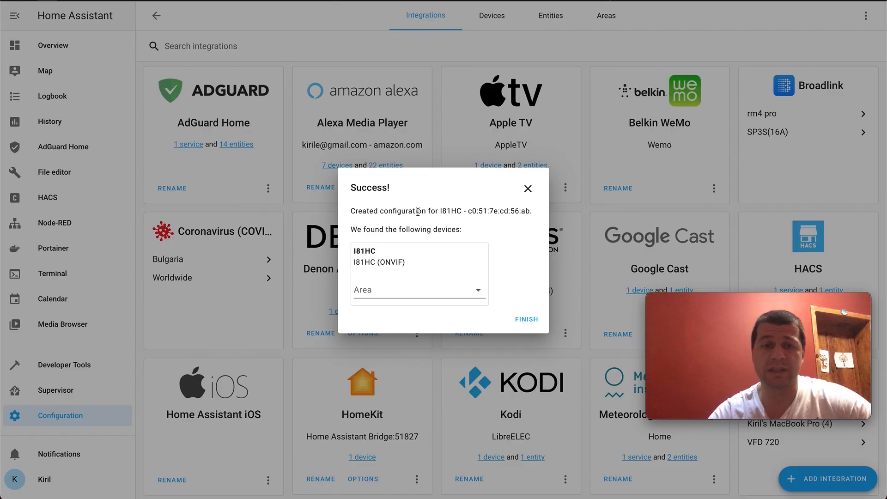
left_click(527, 319)
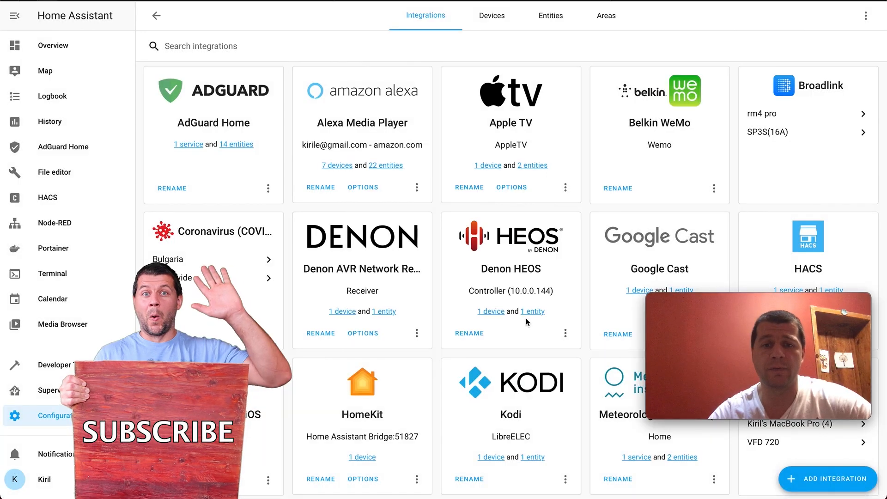
- Examine the list of entities provided by the I81HC entry of the ONVIF integration
scroll(447, 176, "down", 7)
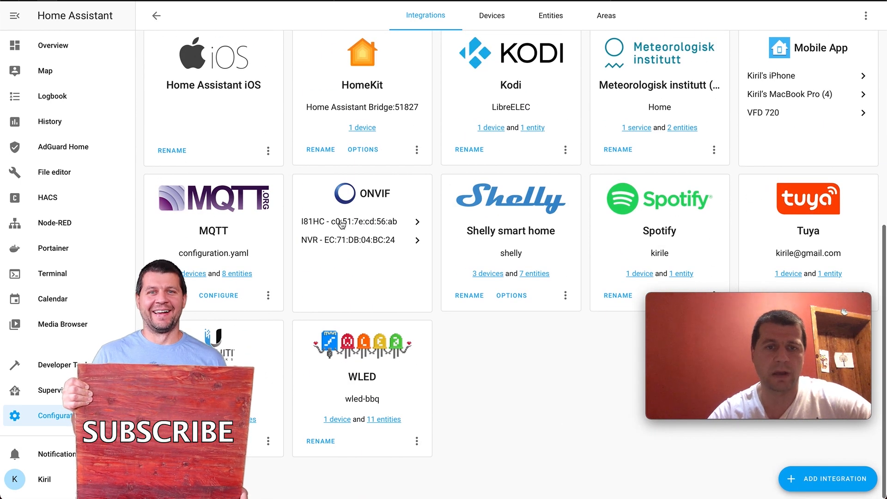
left_click(350, 226)
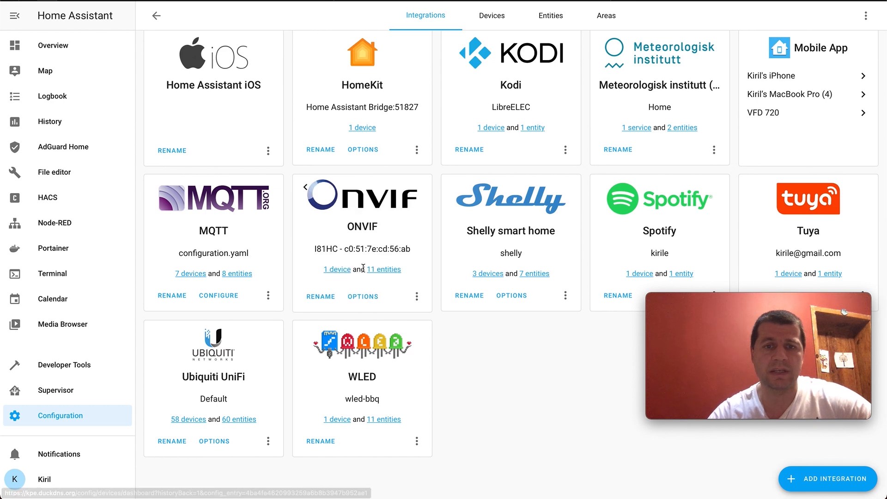
left_click(386, 270)
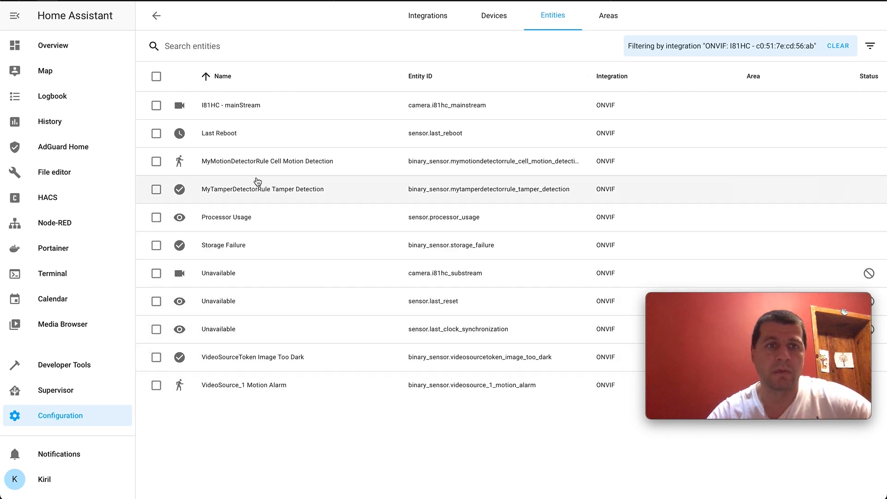
- Add the suggested entities and camera cards from the I81HC ONVIF device page to the test view, and open the Overview dashboard
left_click(156, 15)
scroll(342, 291, "down", 5)
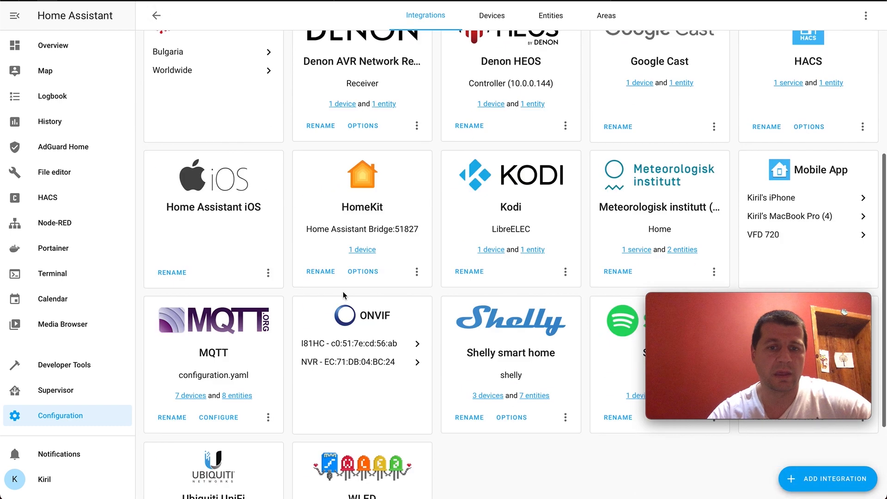
left_click(334, 223)
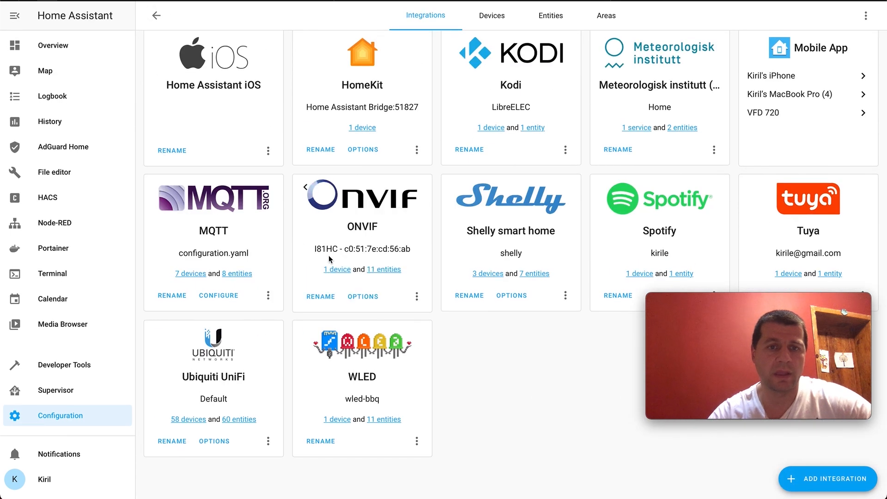
left_click(340, 273)
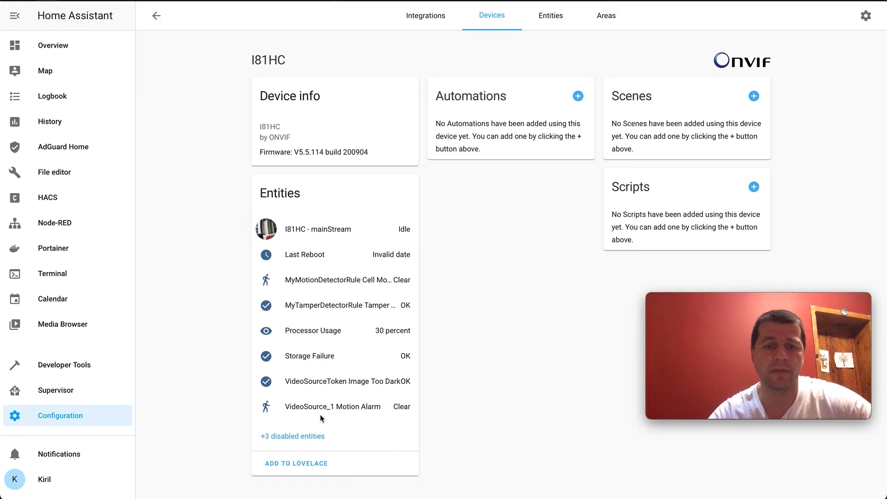
left_click(315, 465)
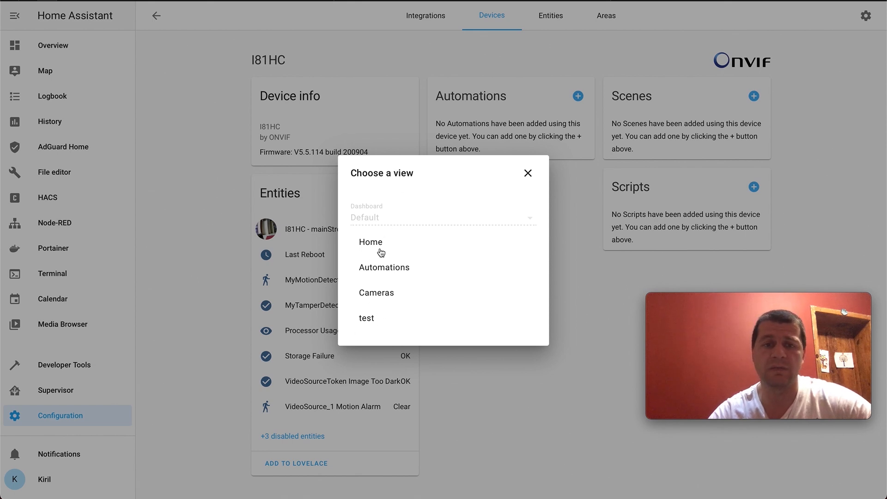
left_click(368, 319)
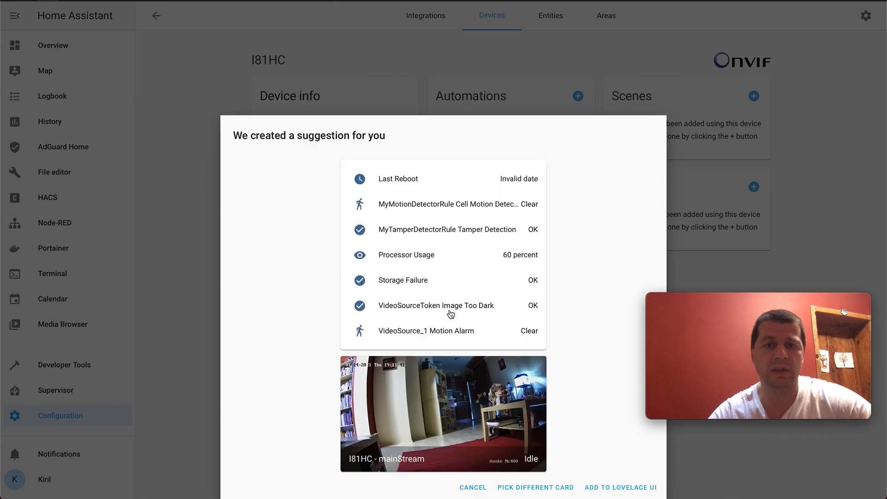
left_click(623, 487)
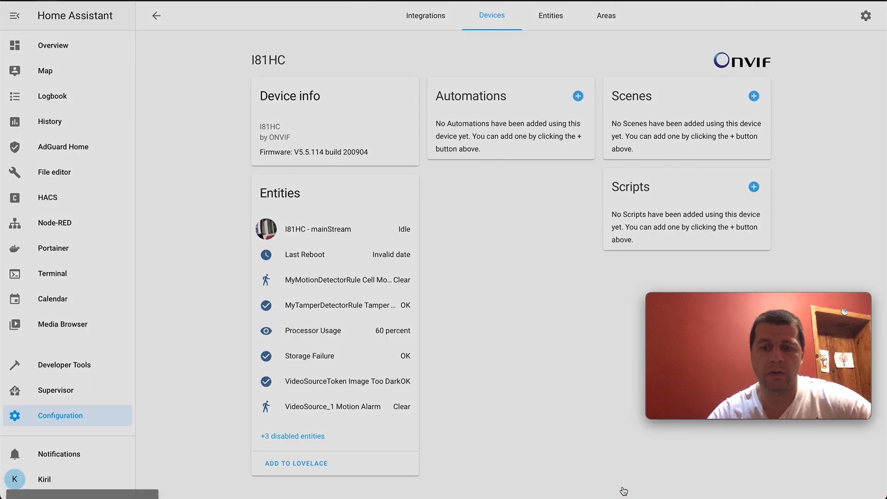
left_click(67, 46)
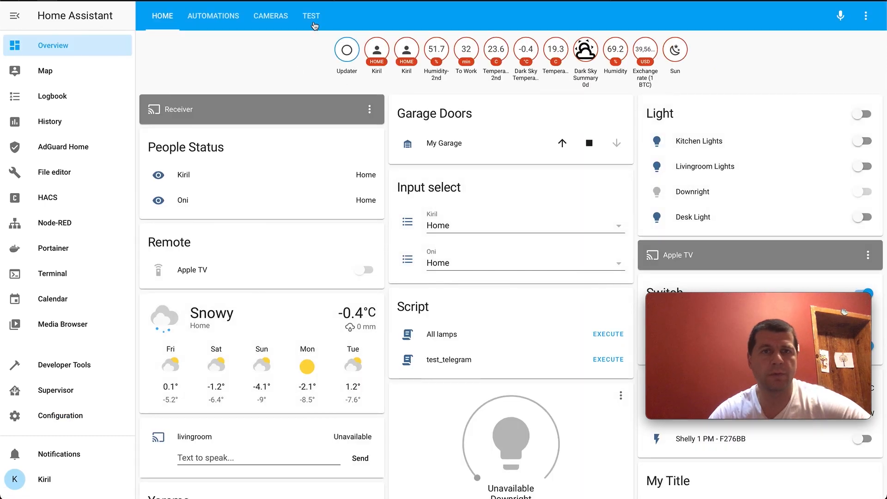
- View the live stream of the I81HC mainStream camera from the test view of the dashboard, and close it
left_click(312, 23)
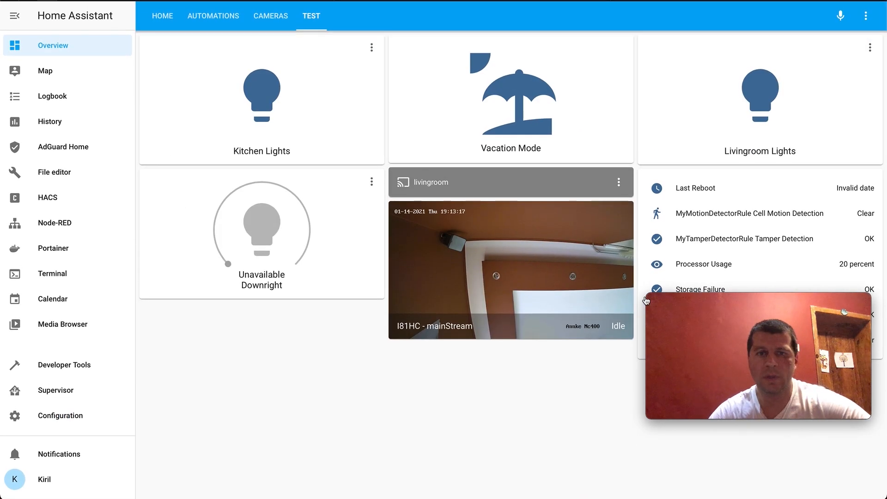
left_click_drag(743, 302, 733, 380)
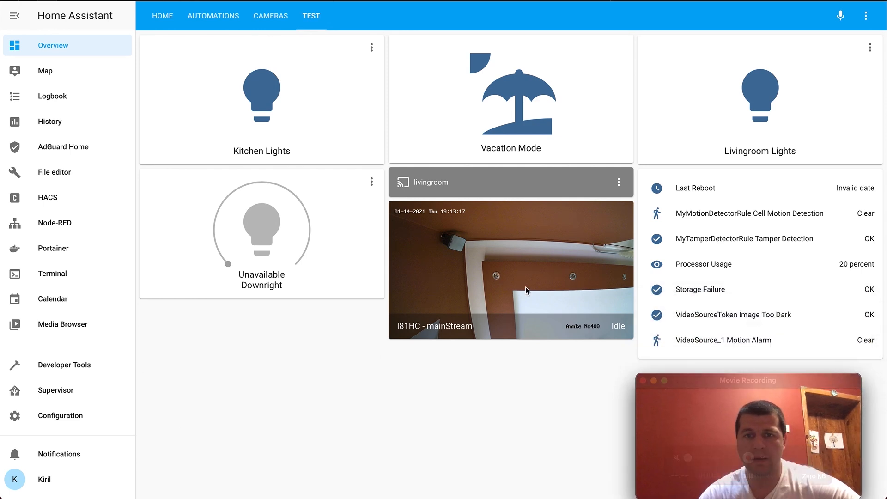
left_click(500, 252)
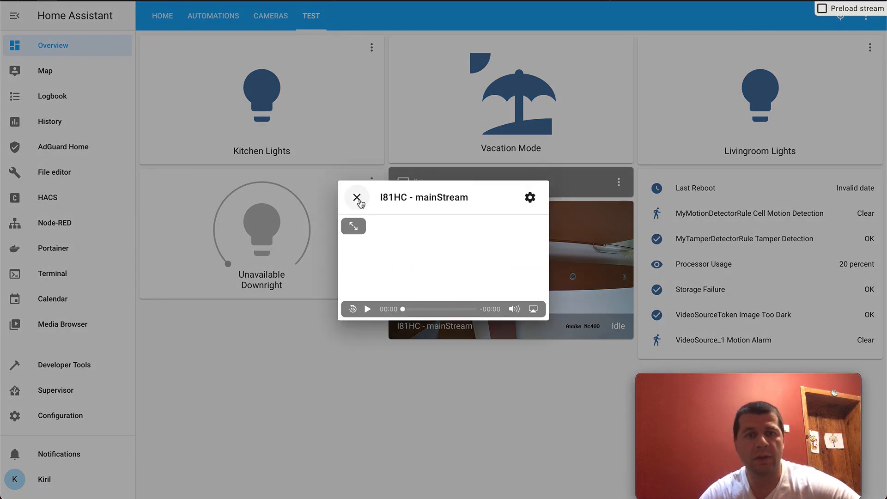
left_click(356, 197)
left_click(506, 280)
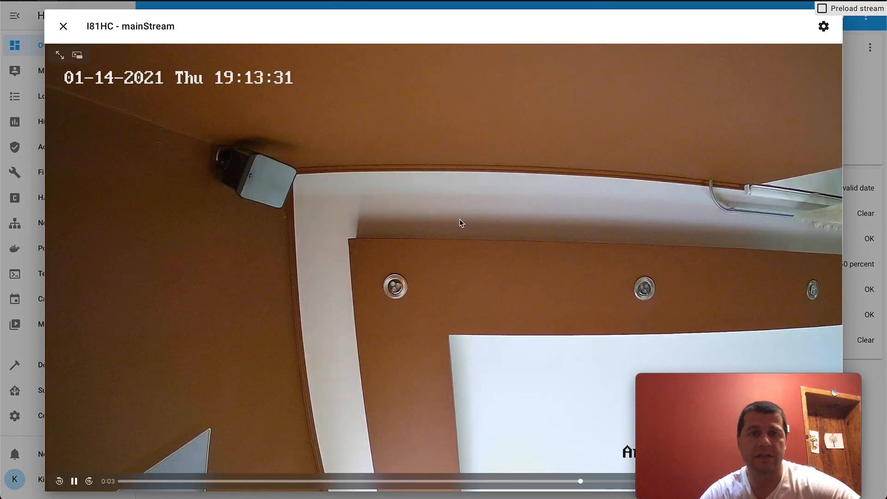
left_click(64, 26)
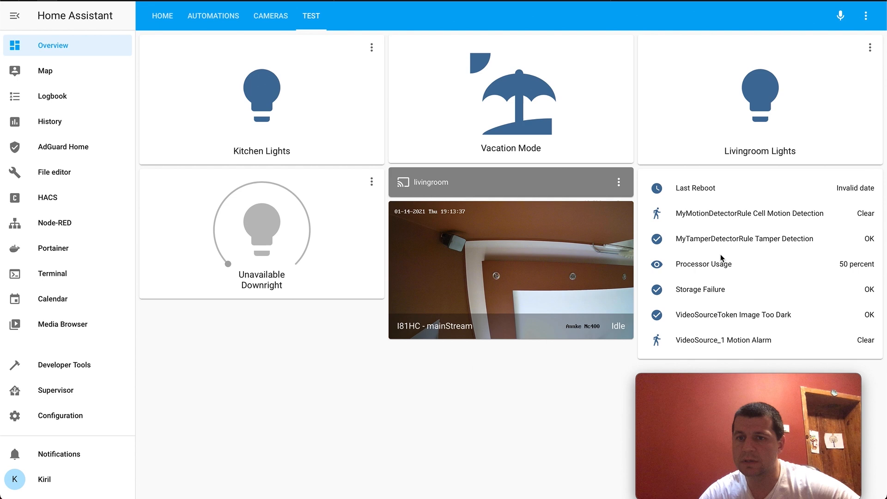
- Examine the history details of the camera's Processor Usage and Last Reboot sensors
left_click(698, 267)
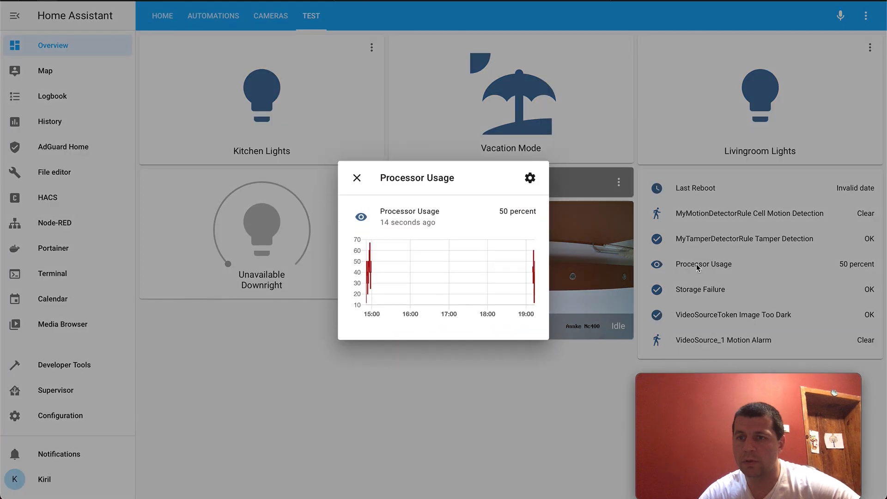
left_click(357, 178)
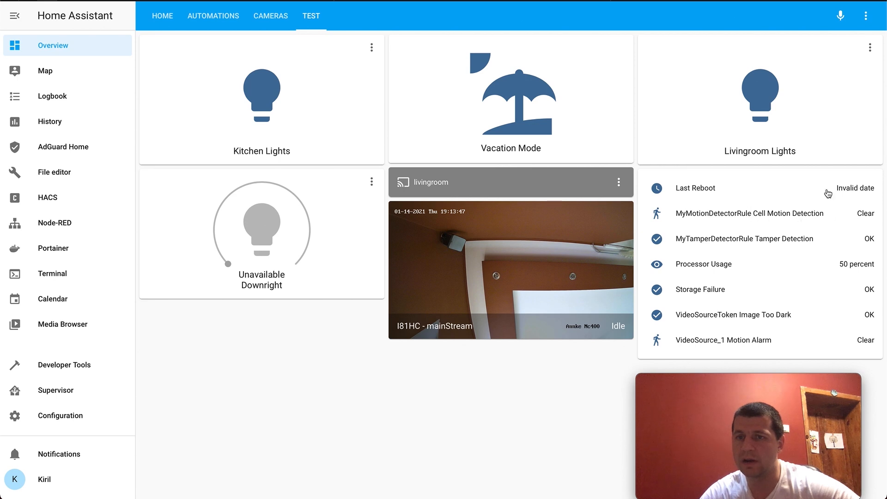
left_click(704, 189)
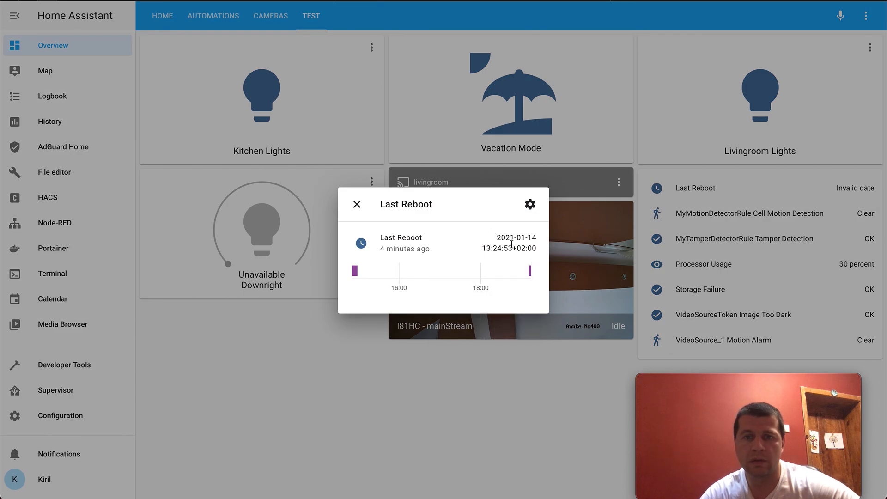
left_click(357, 204)
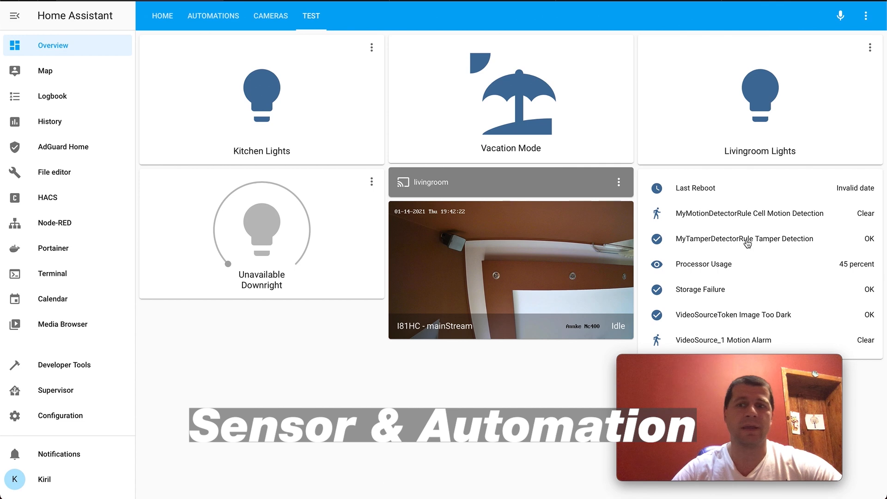
- Create a new empty automation from the automations configuration
left_click(64, 415)
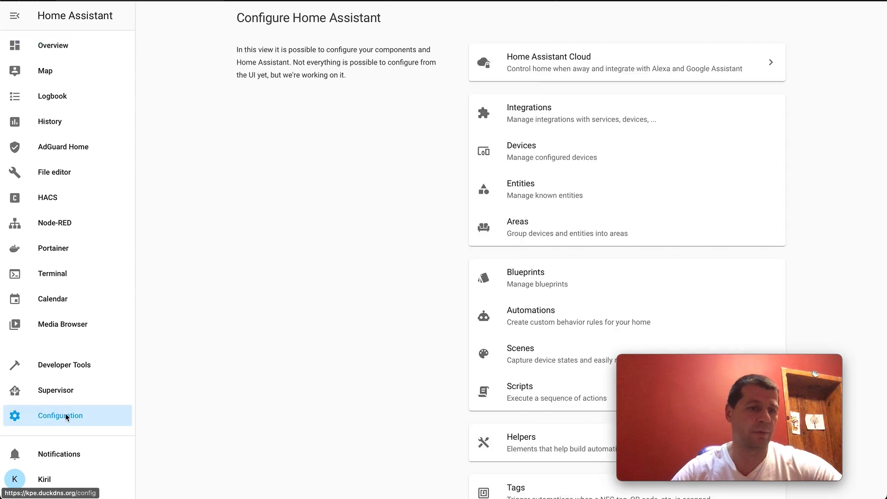
left_click(528, 317)
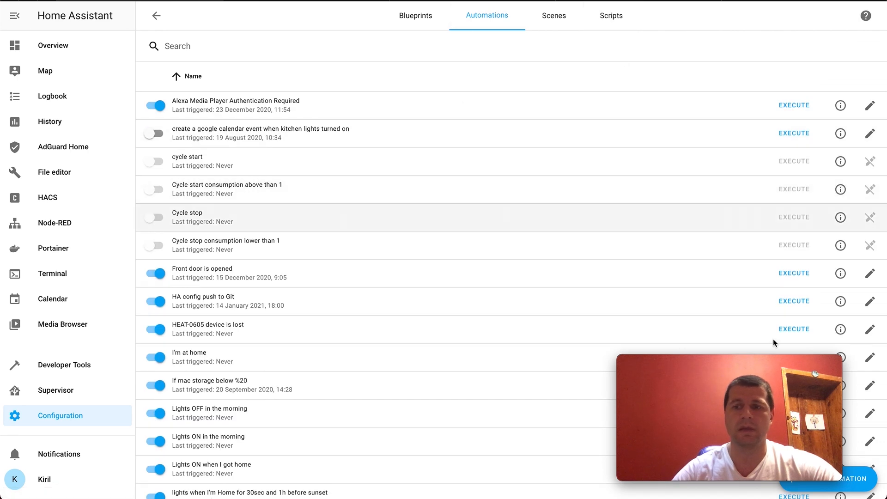
left_click(857, 483)
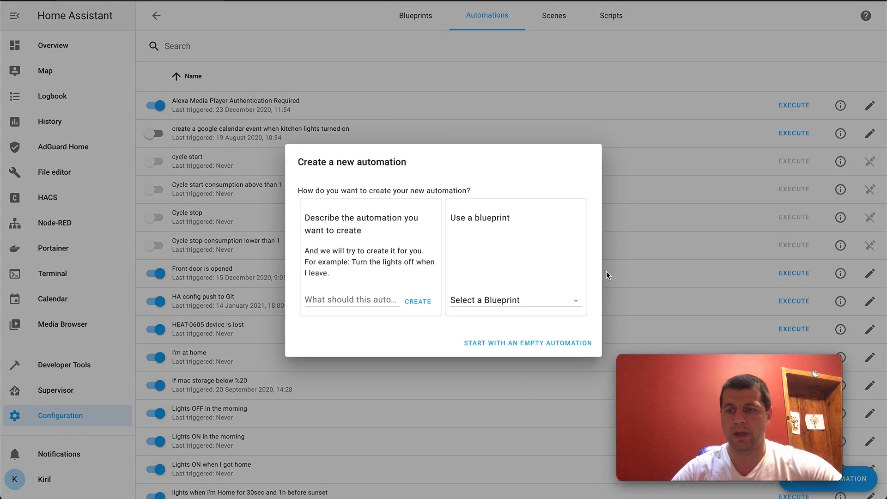
left_click(498, 343)
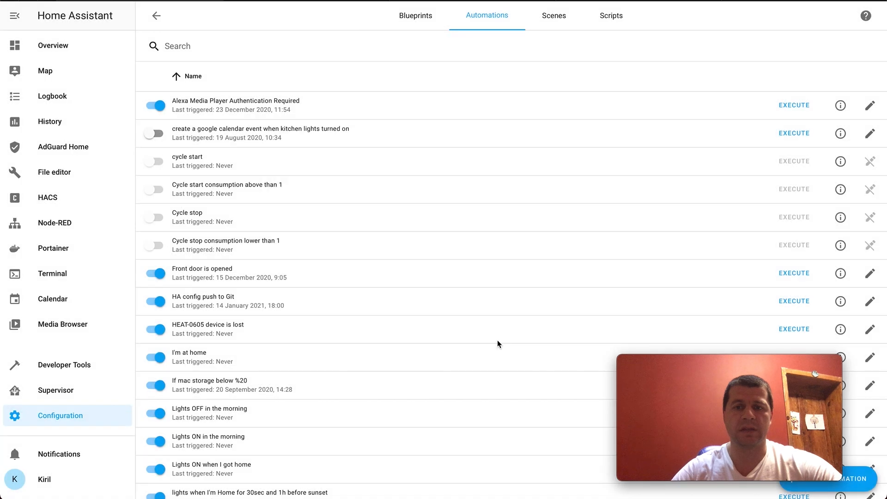
- Replace the new automation's default name with "Motion detected by ANNKE"
double_click(512, 108)
left_click(512, 108)
key("BackSpace")
key("BackSpace")
key("BackSpace")
key("ctrl+a")
key("BackSpace")
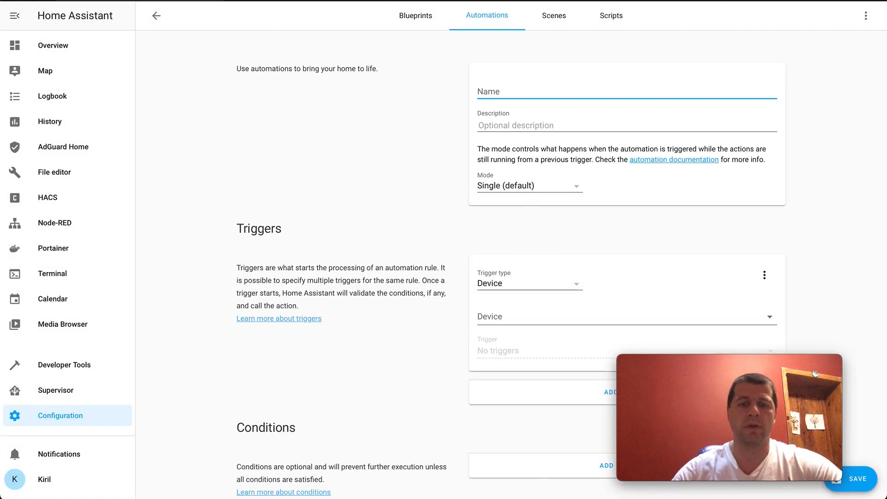
type("Motion detec")
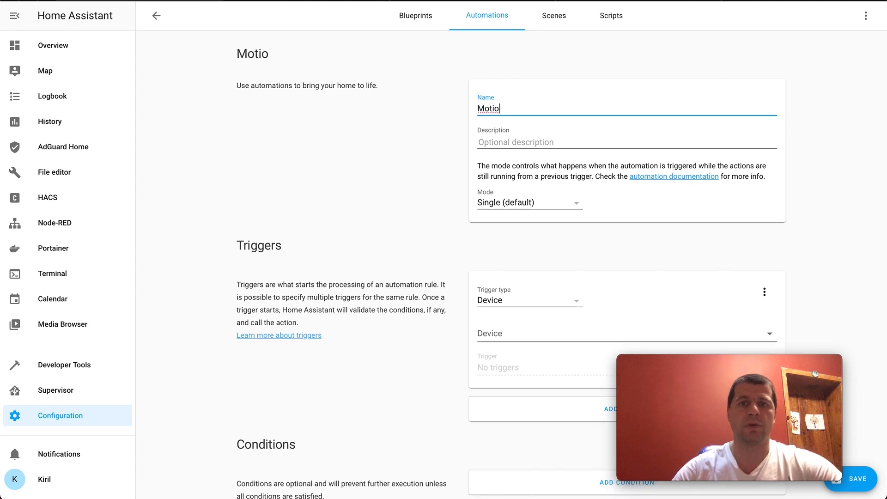
type("ANNKE")
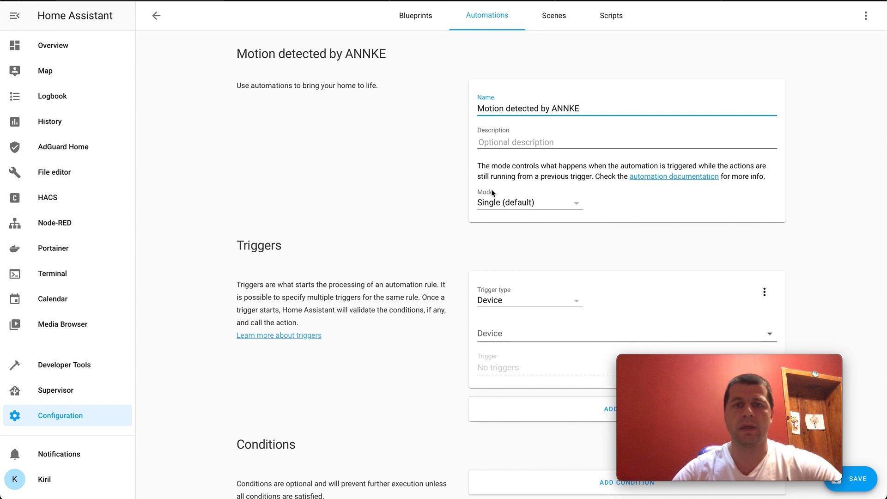
- Make the trigger a State trigger on the entity binary_sensor.mymotiondetectorrule_cell_motion_detection
scroll(514, 247, "down", 2)
left_click(516, 229)
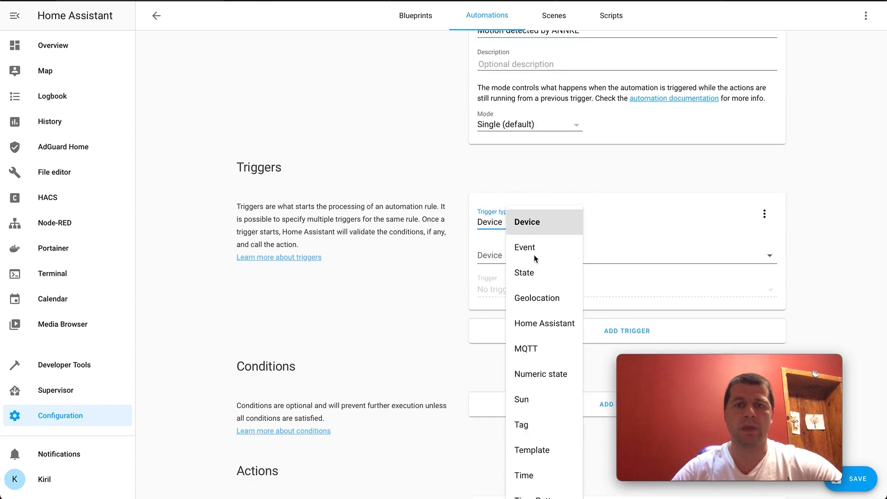
left_click(527, 272)
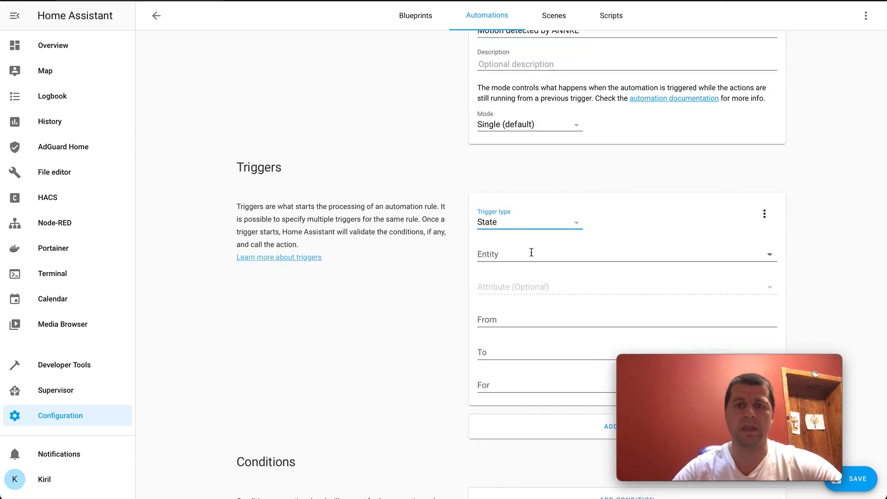
left_click(532, 254)
type("motion")
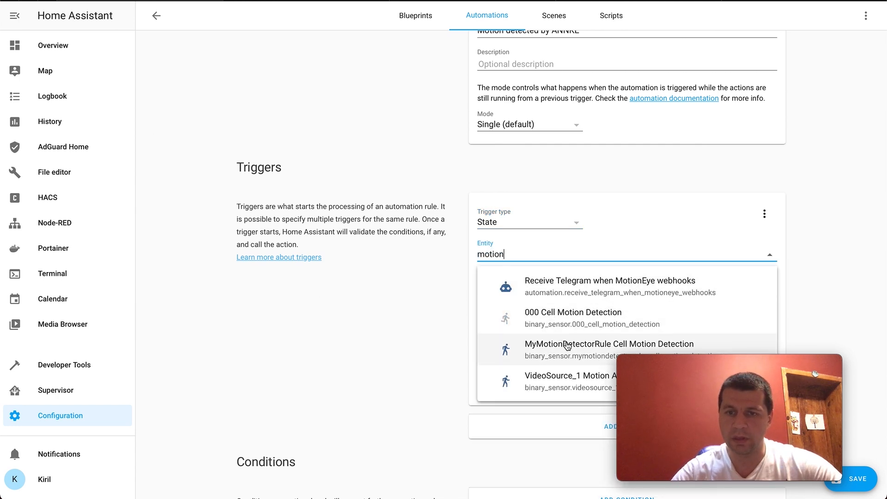
left_click_drag(657, 361, 643, 375)
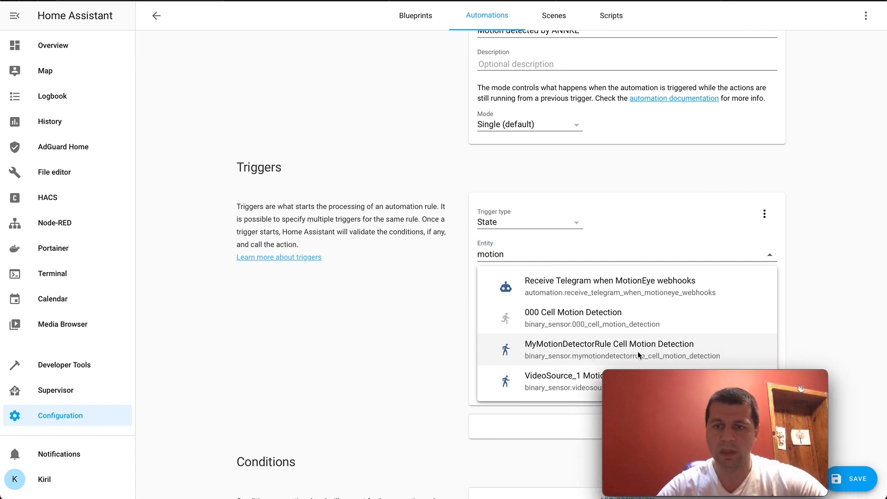
left_click(637, 354)
left_click(610, 351)
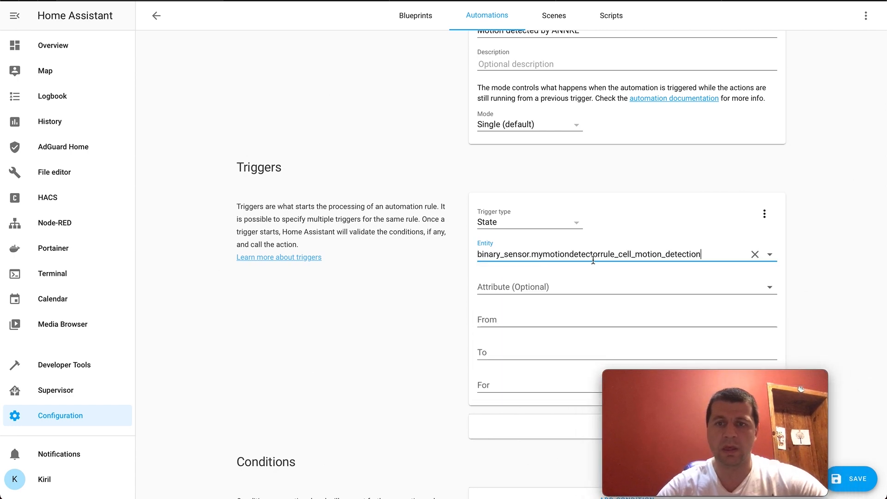
- Set the state trigger to fire on a change from Clear to Motion
scroll(585, 275, "down", 1)
scroll(585, 270, "down", 2)
left_click(529, 281)
type("C")
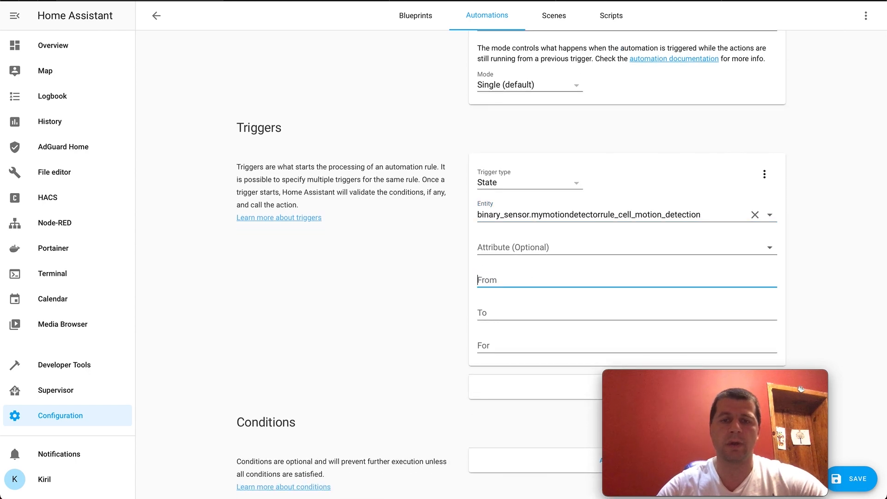
type("Clear")
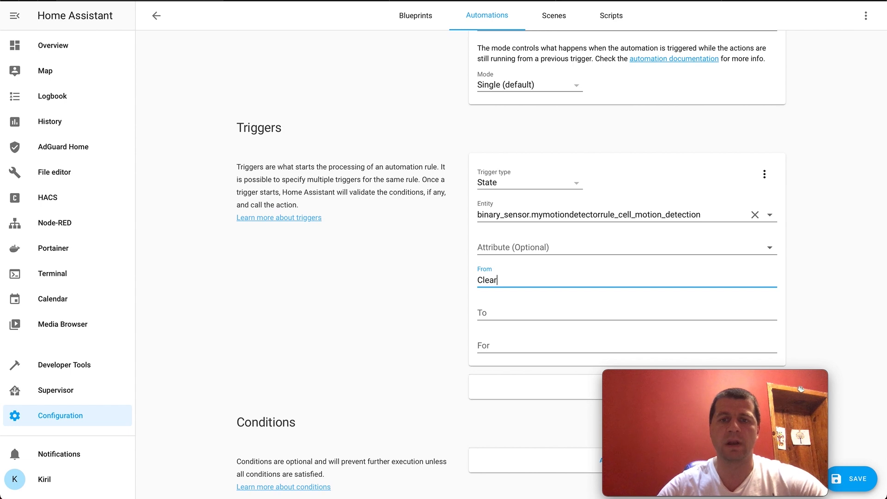
key("Tab")
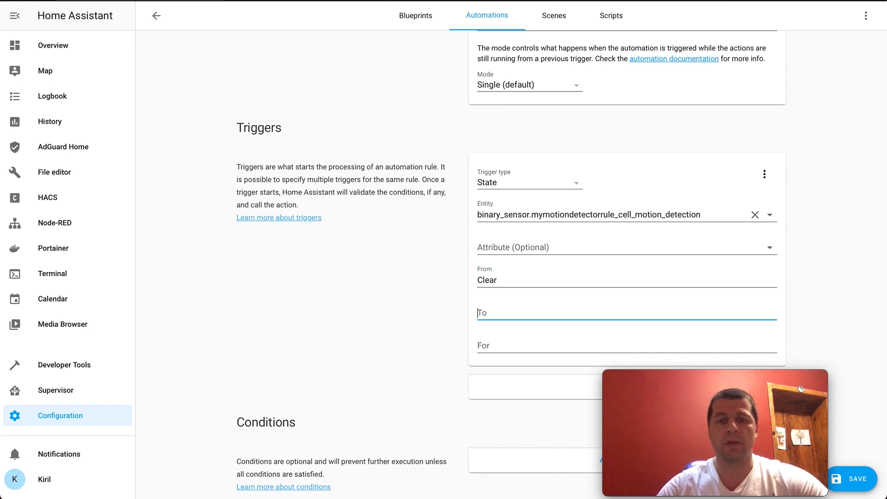
type("Motion")
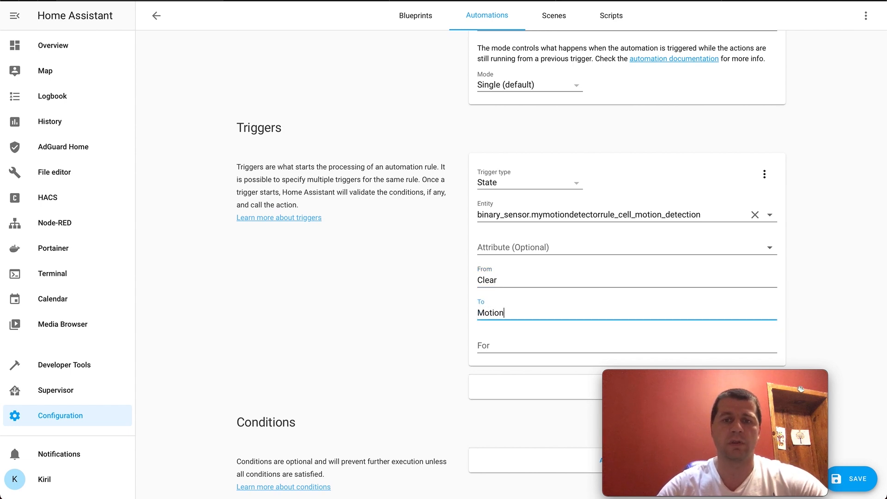
- Make the automation's action a service call to notify.telegram
scroll(582, 318, "down", 5)
left_click(542, 369)
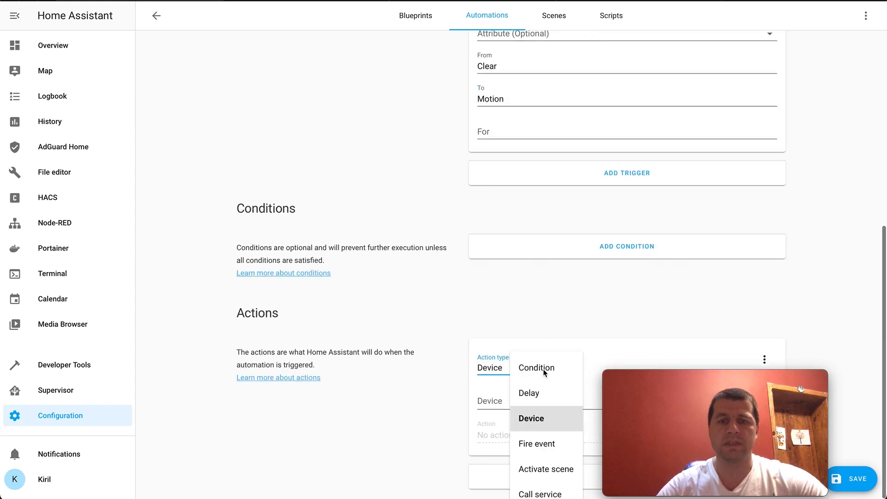
scroll(544, 416, "down", 1)
left_click(541, 467)
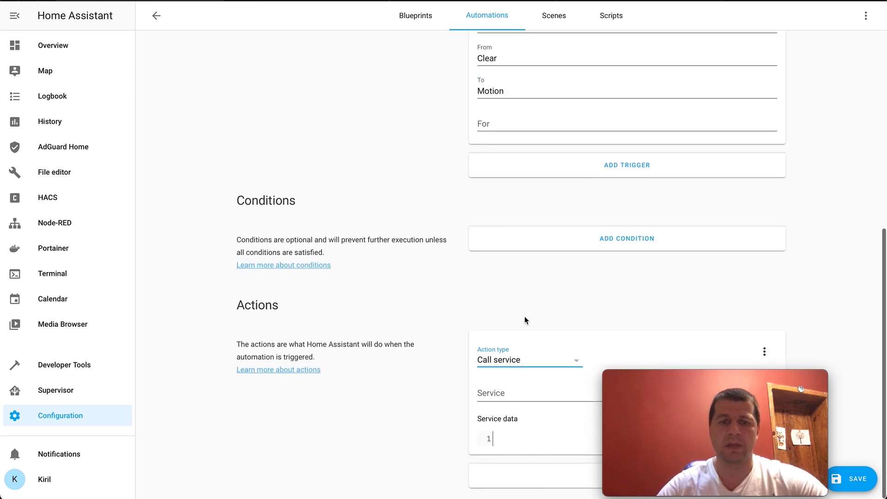
left_click(498, 390)
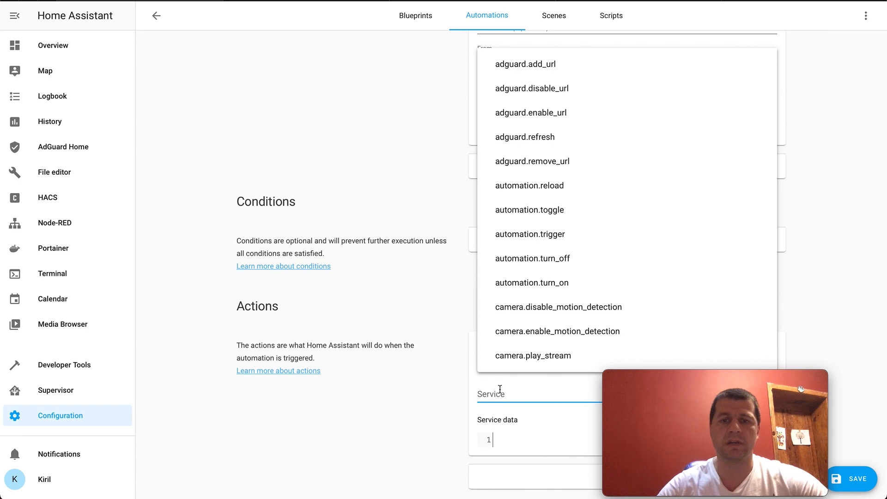
type("noti")
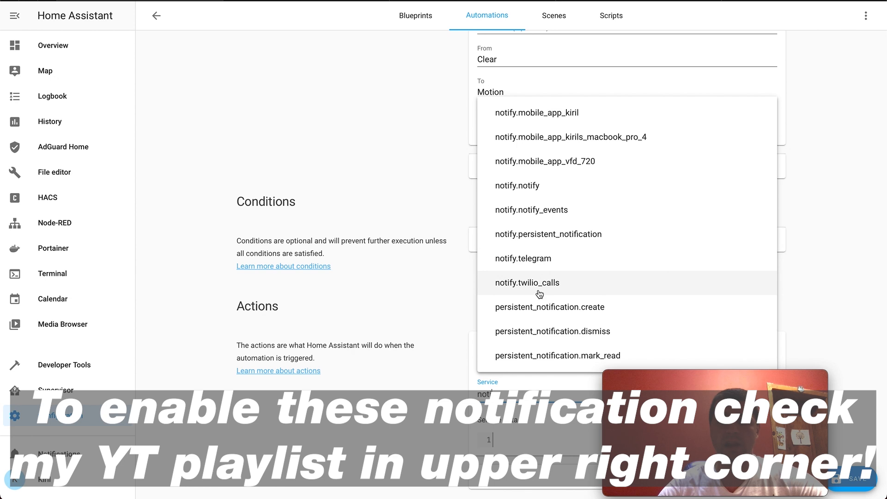
left_click(535, 260)
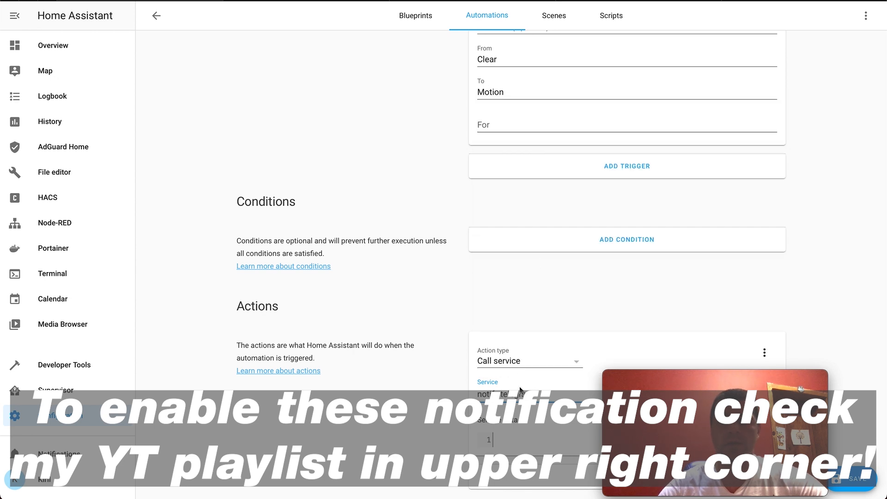
- Enter service data with a message saying that motion is detected, and save the automation
left_click(513, 436)
type("mesage")
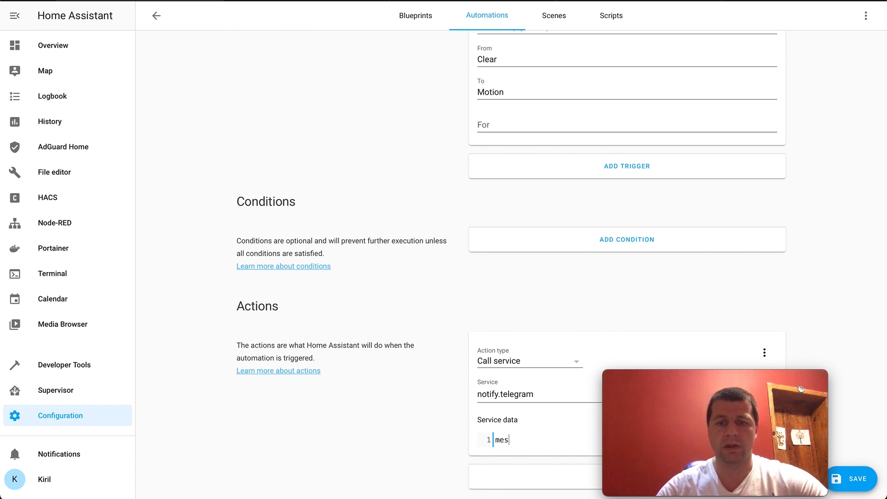
type("age:")
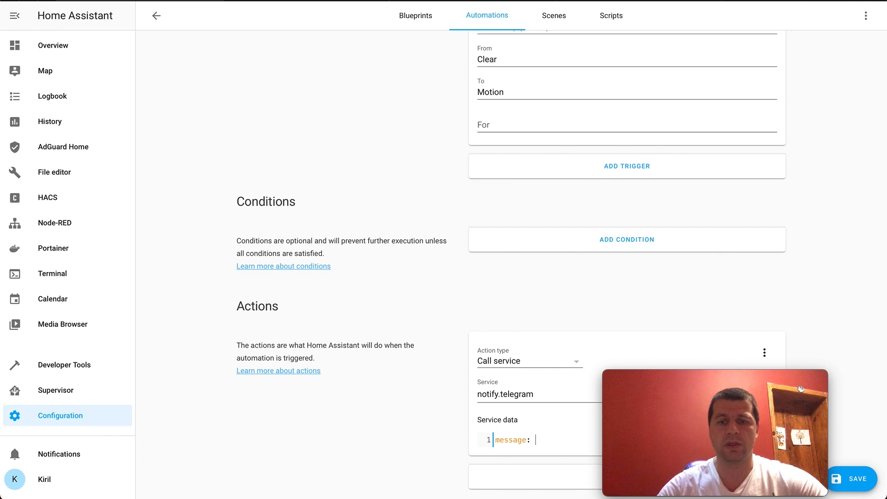
type(" motion is detec")
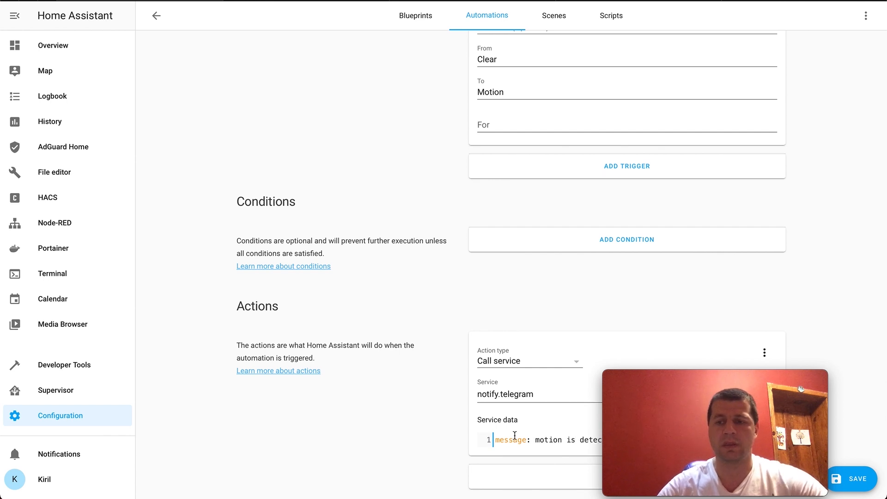
scroll(553, 284, "up", 7)
scroll(553, 284, "down", 4)
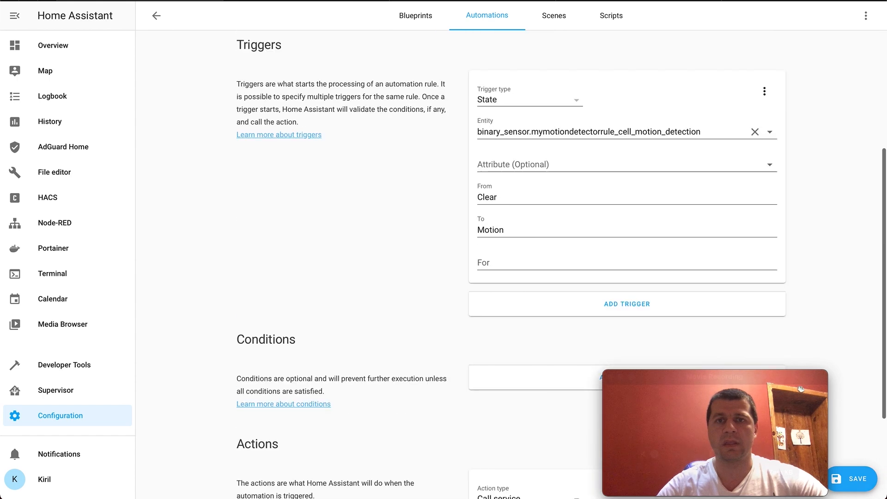
left_click(854, 478)
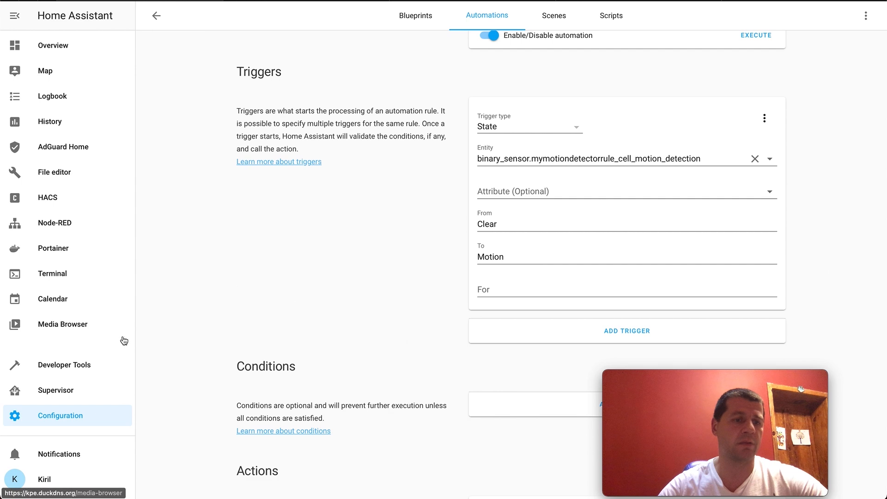
- Open the developer tools' entity states and select the entity binary_sensor.mymotiondetectorrule_cell_motion_detection for a manual state change
left_click(75, 370)
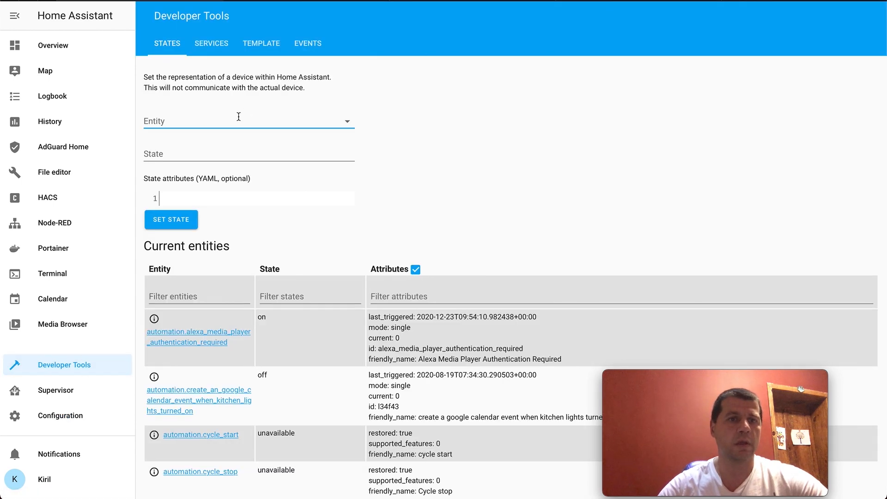
left_click(239, 117)
type("motion")
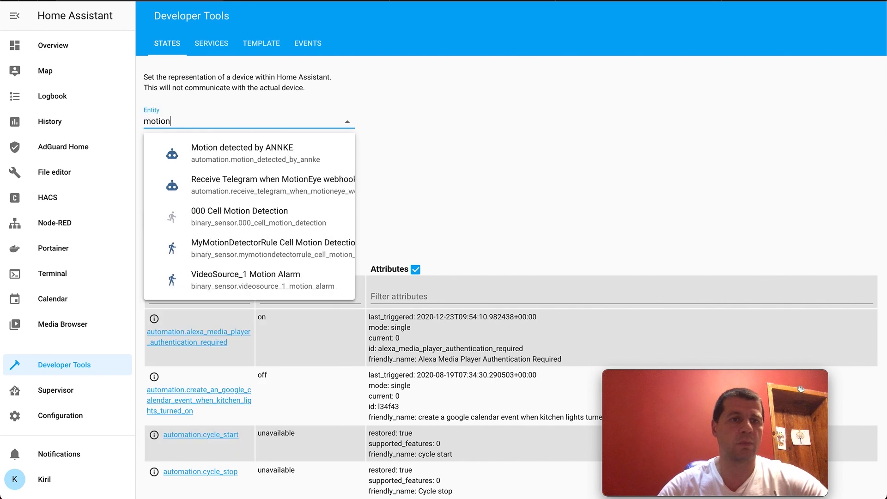
left_click(267, 251)
- Set the motion detection sensor's state to Motion and apply it to test the Telegram automation
key("Tab")
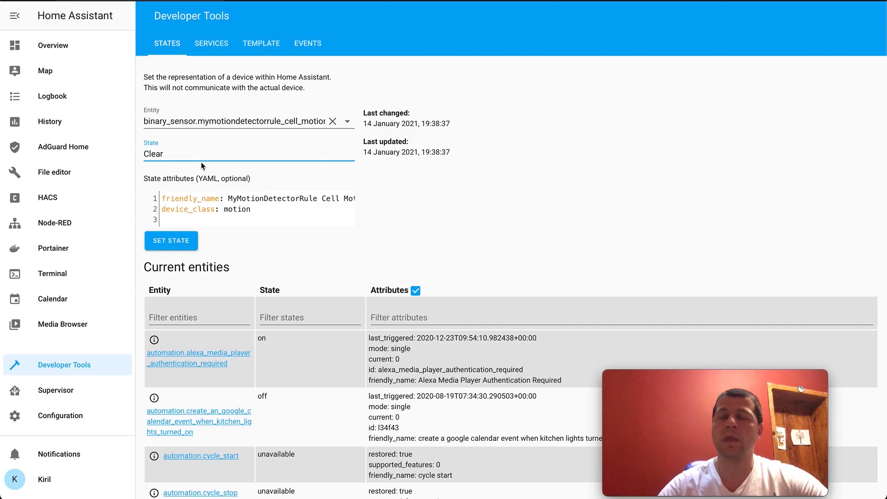
key("ctrl+a")
type("Motion")
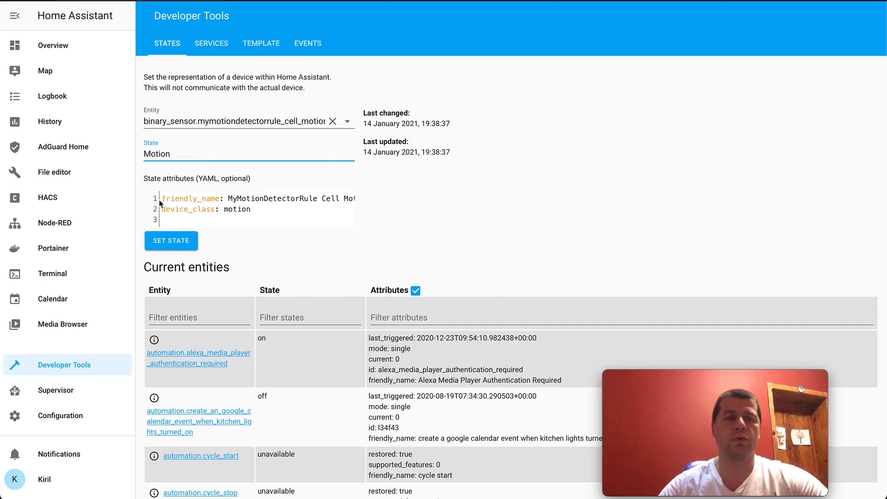
left_click(171, 240)
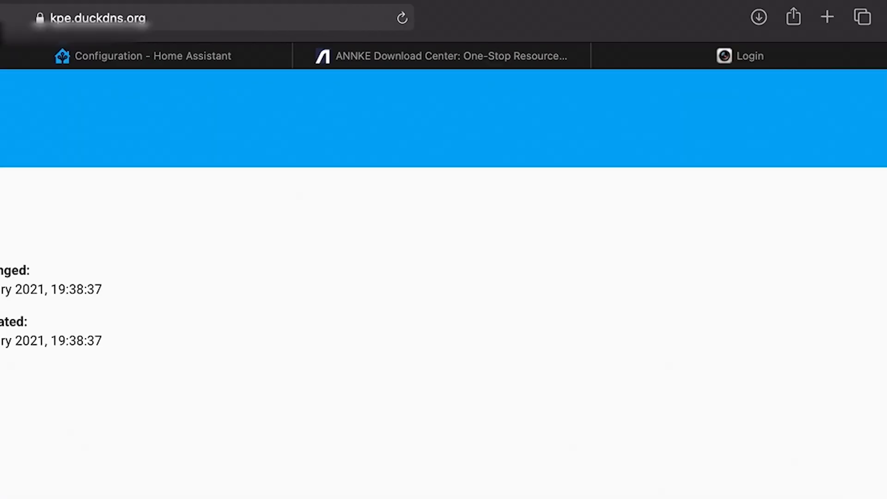
mouse_move(597, 72)
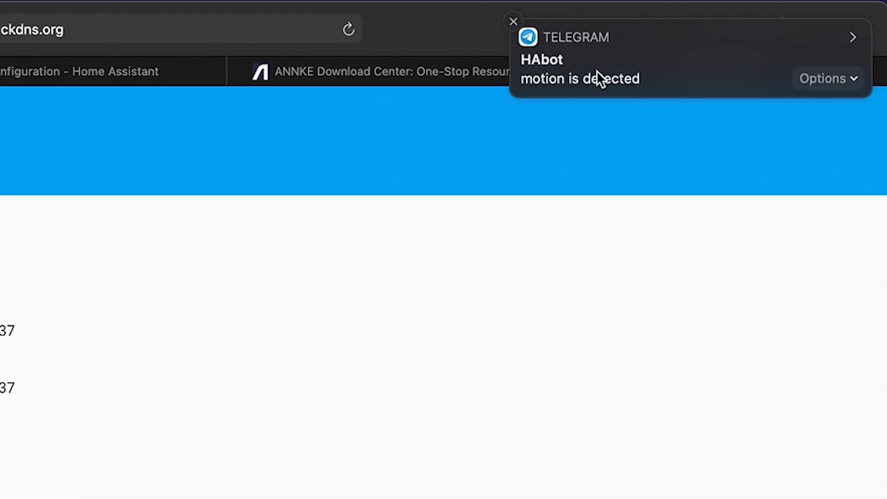